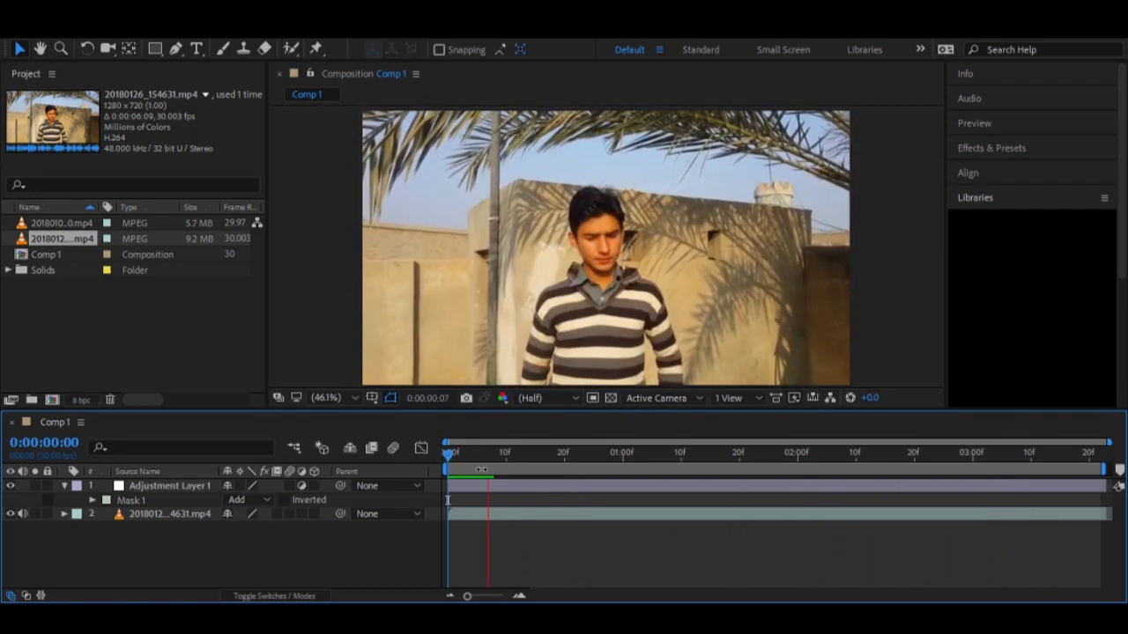
Preview and scrub through the opening frames of the clip.
key(space)
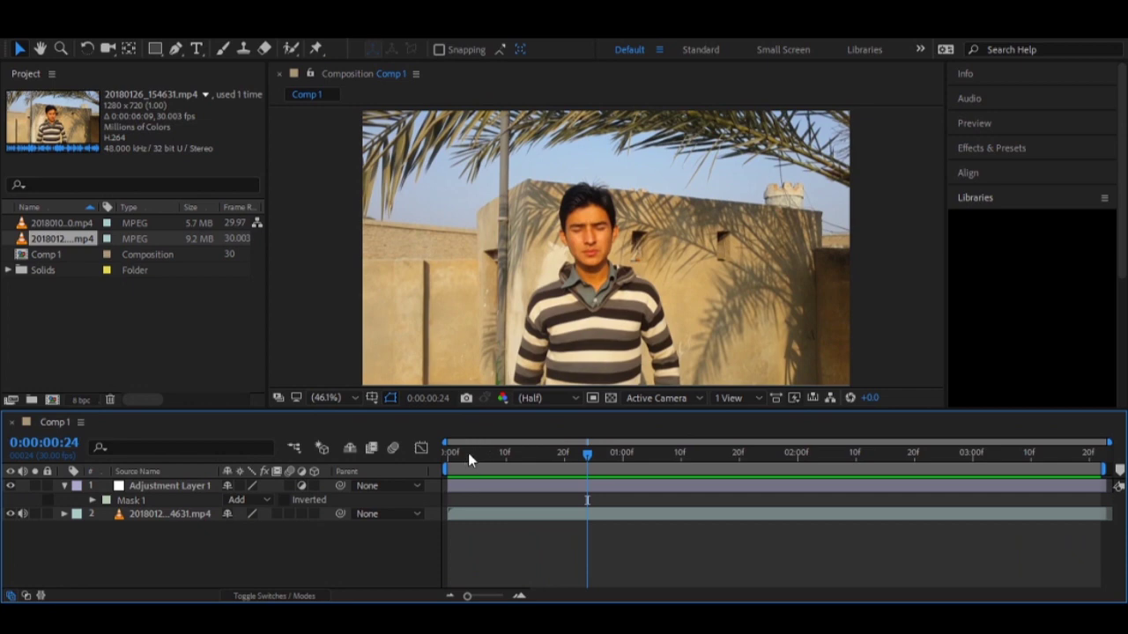
click(468, 453)
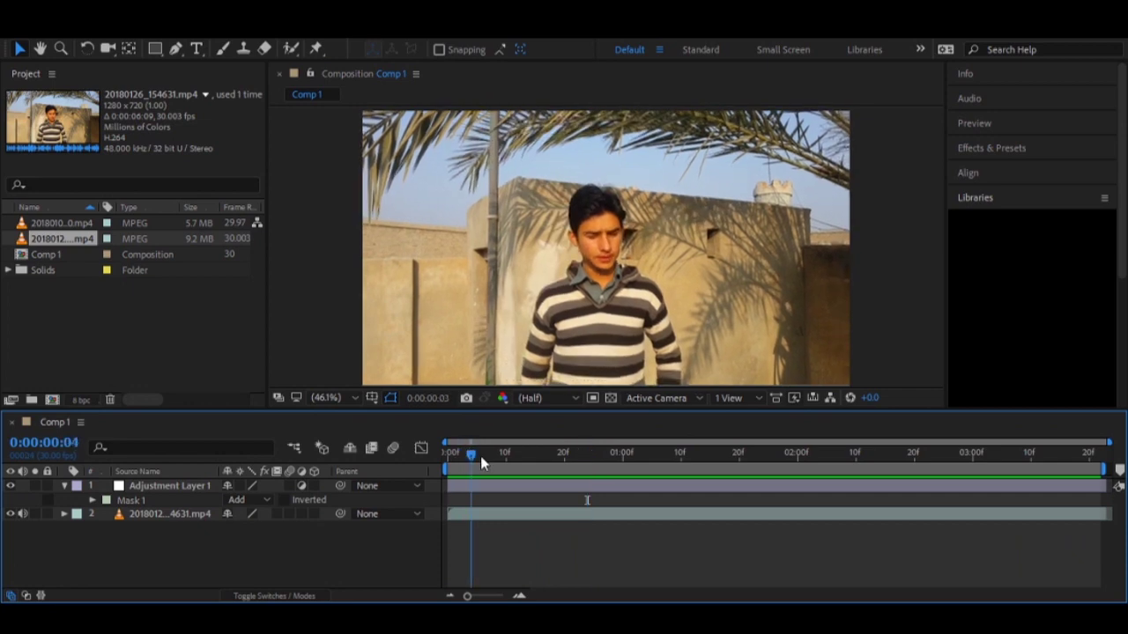
drag(480, 455, 443, 466)
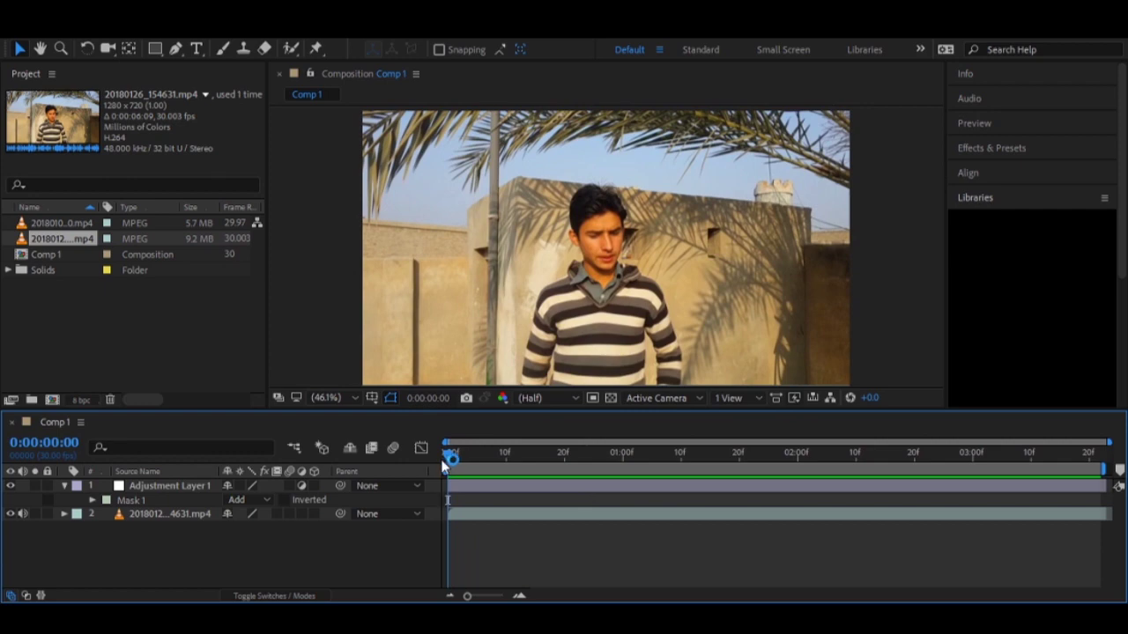
key(space)
click(52, 242)
Select Adjustment Layer 1 so its face mask outline is shown.
click(178, 47)
click(89, 280)
click(180, 489)
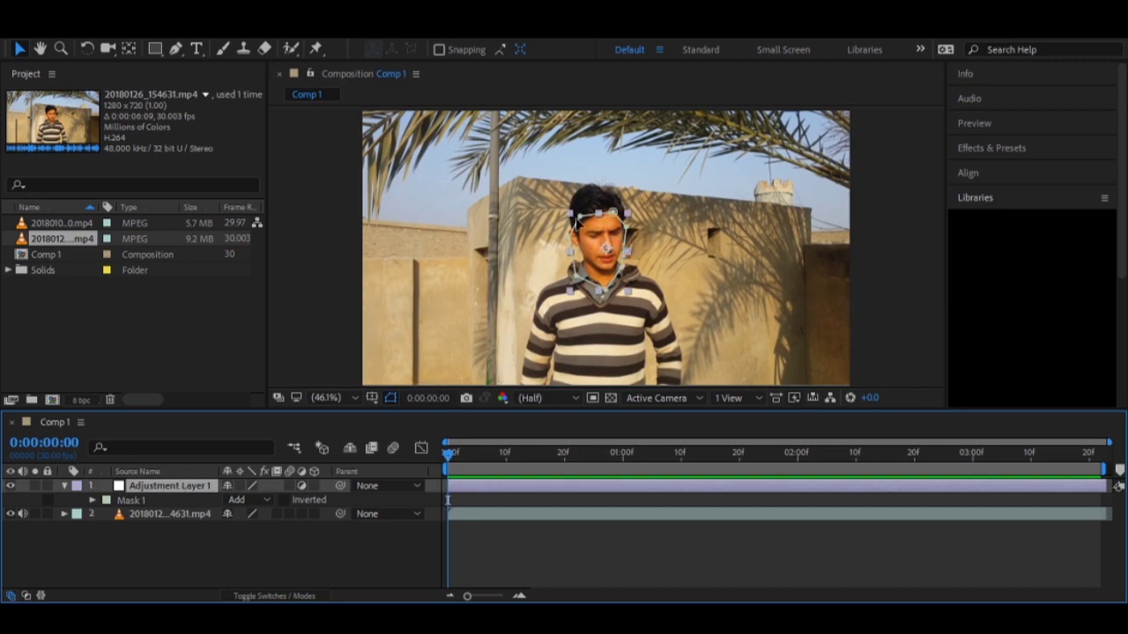
click(588, 257)
Preview the clip with the mask shown, check frame 25, and return to the first frame.
click(259, 461)
click(141, 502)
click(386, 459)
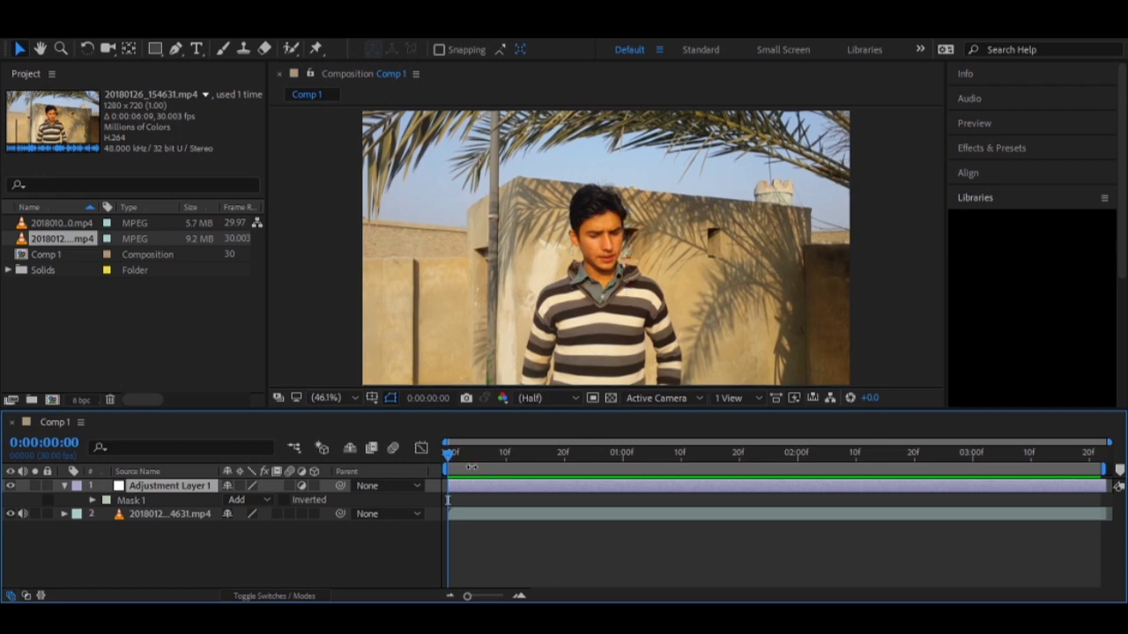
key(space)
key(space)
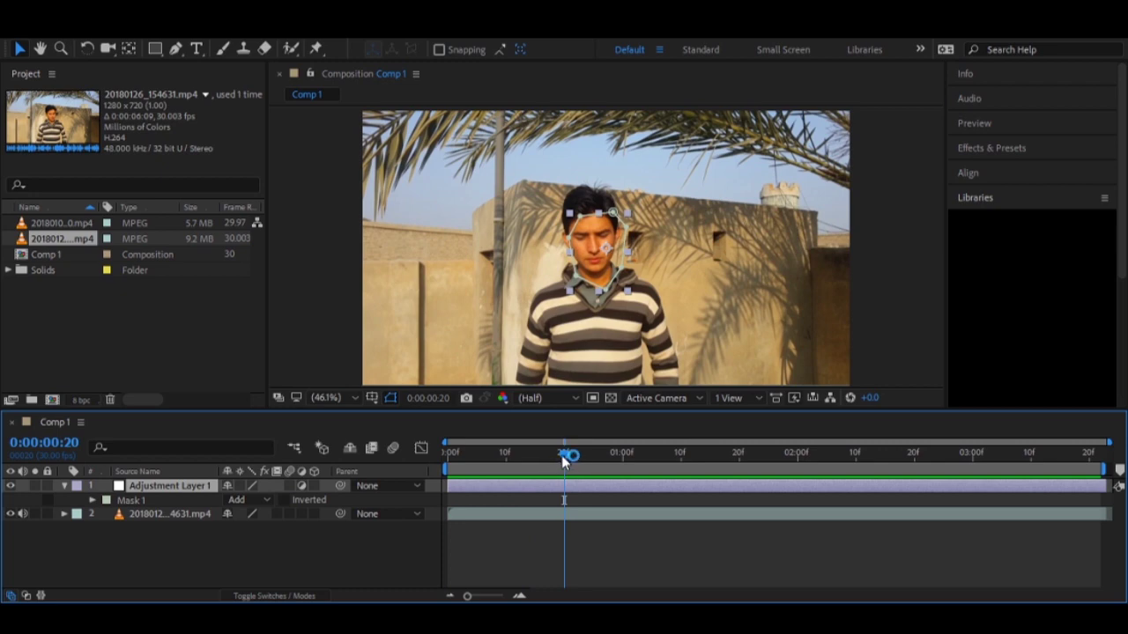
drag(570, 455, 606, 467)
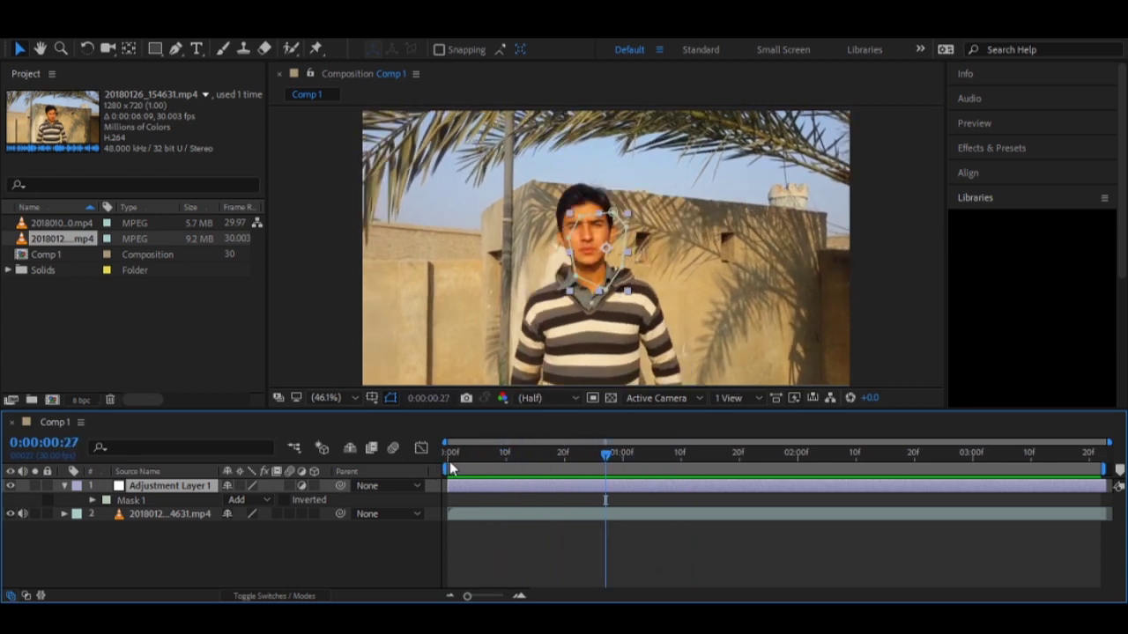
click(450, 468)
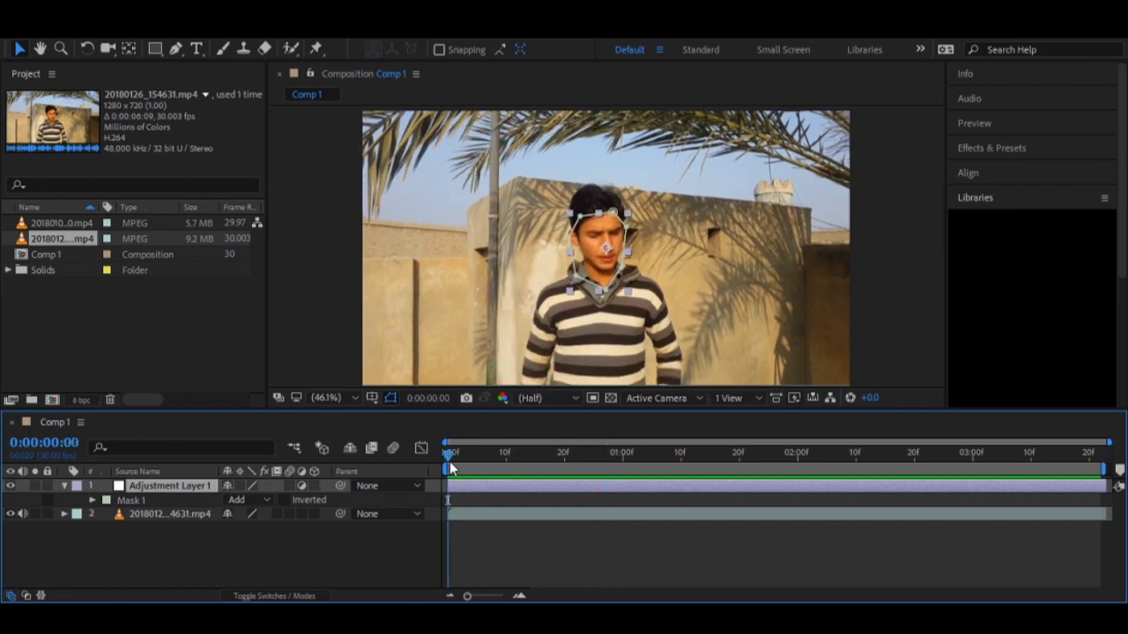
Reveal Mask 1's Mask Path and set its first keyframe at frame 0.
key(m)
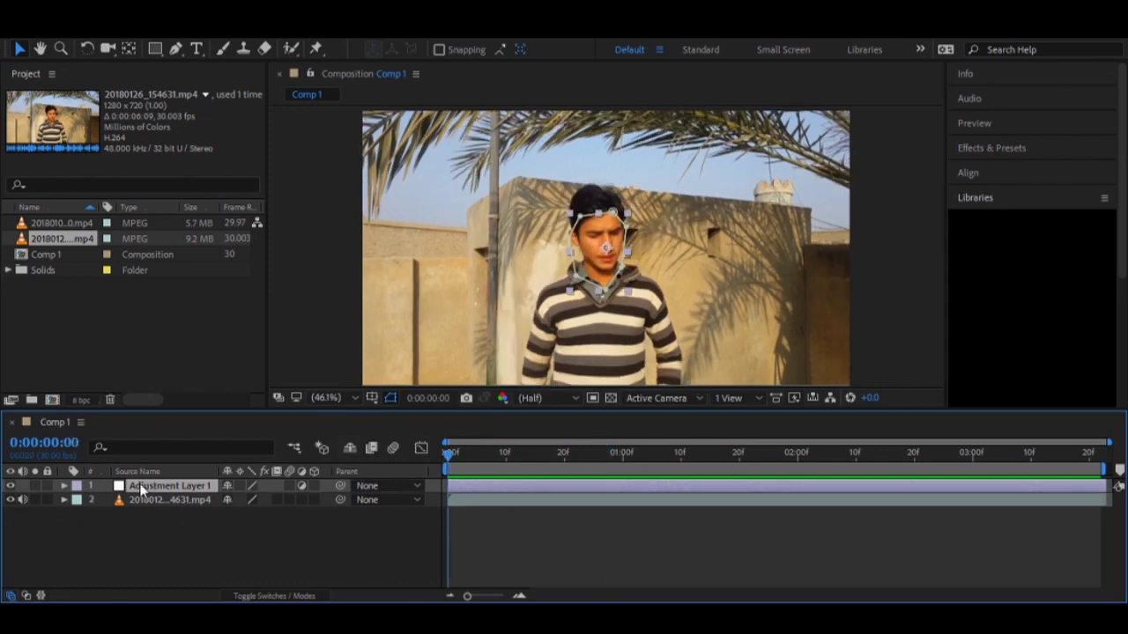
key(m)
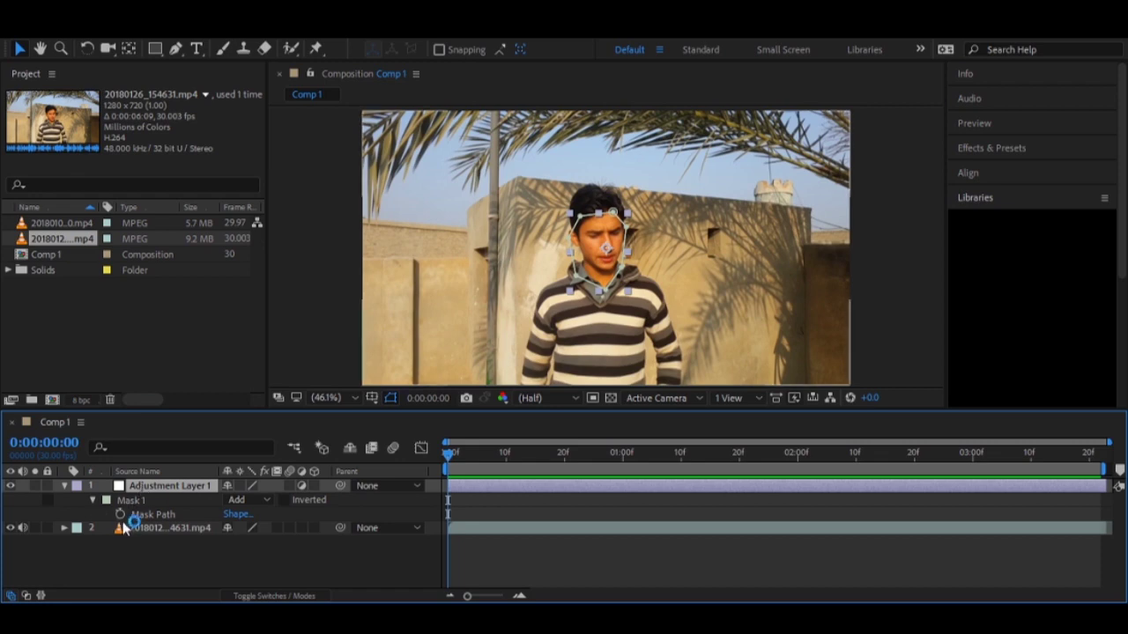
click(132, 514)
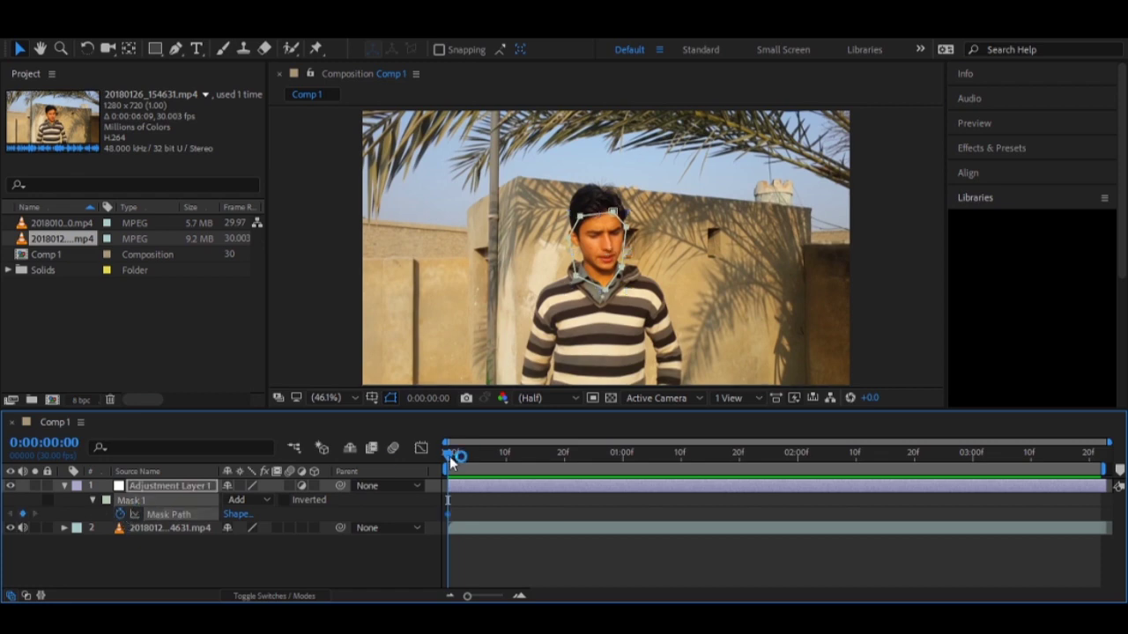
Move further into the clip, reshape the mask onto the moved head, then return to frame 0.
key(Page_Down)
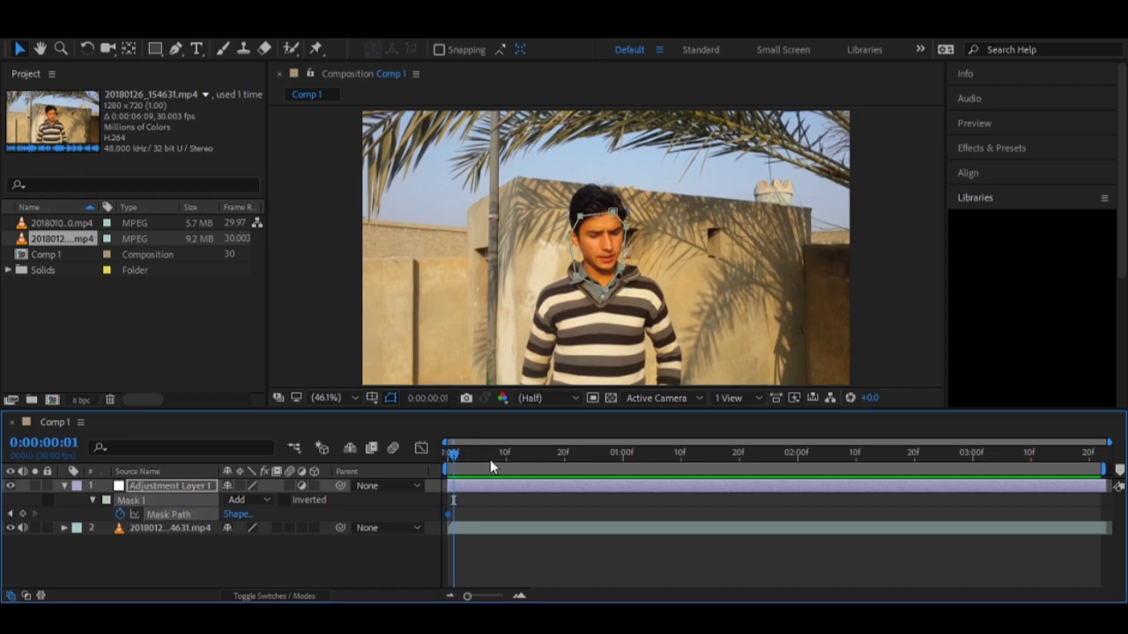
click(500, 456)
drag(500, 459, 577, 457)
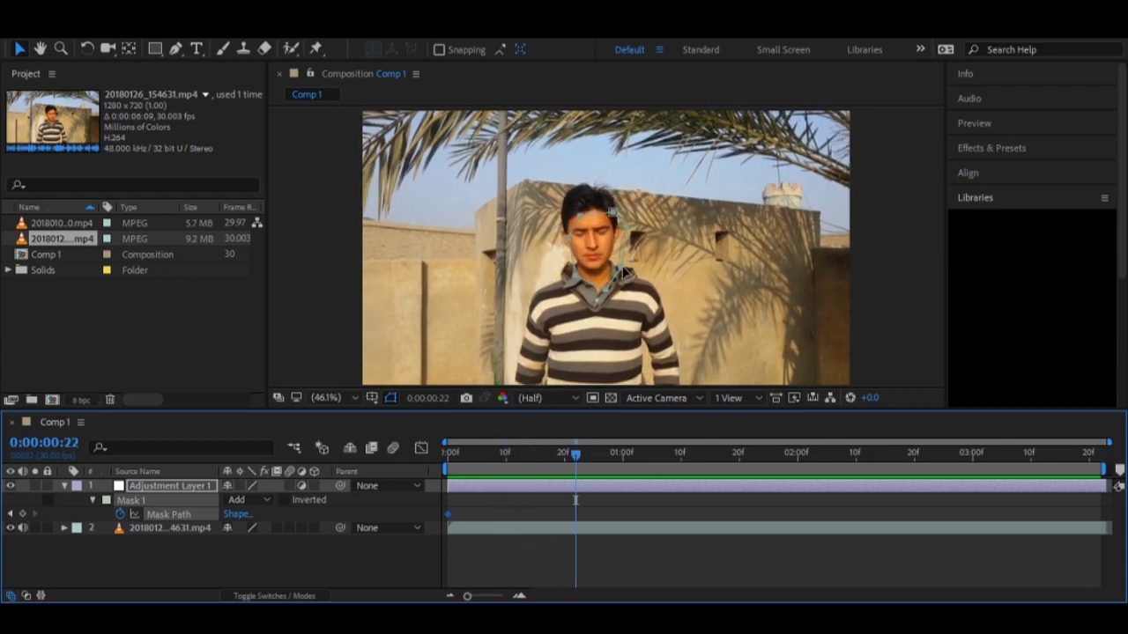
drag(624, 275, 617, 268)
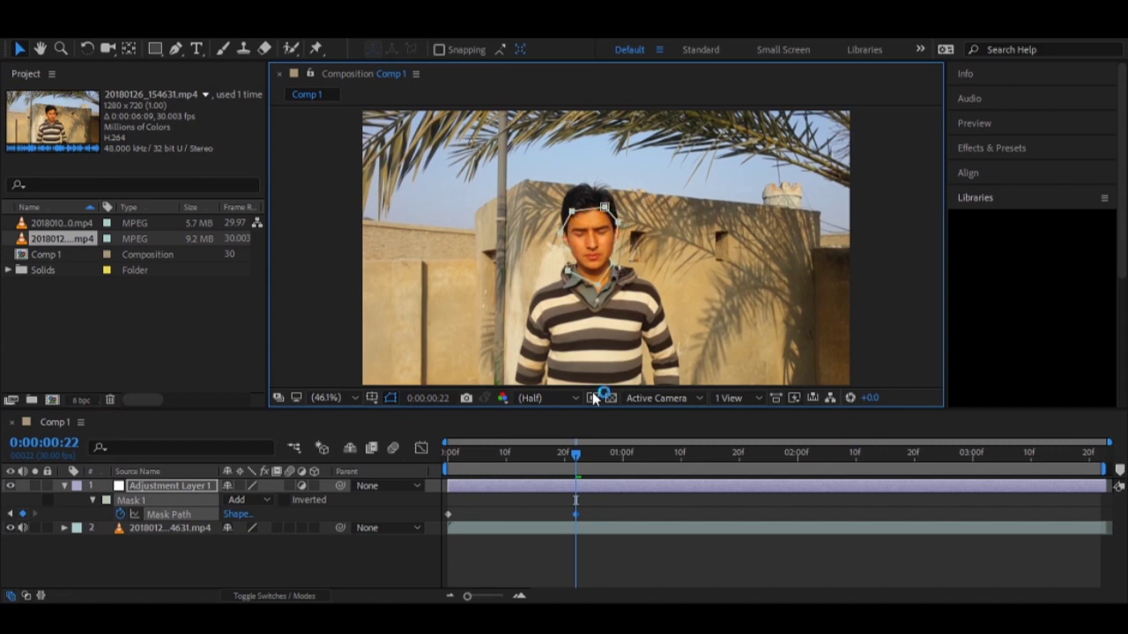
click(631, 457)
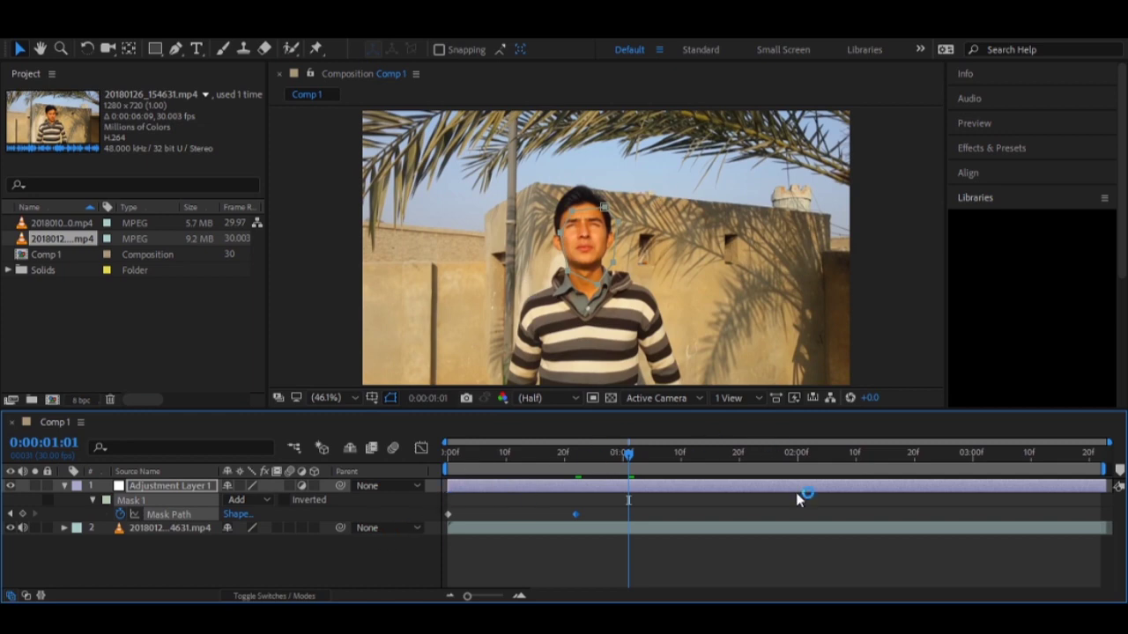
click(447, 456)
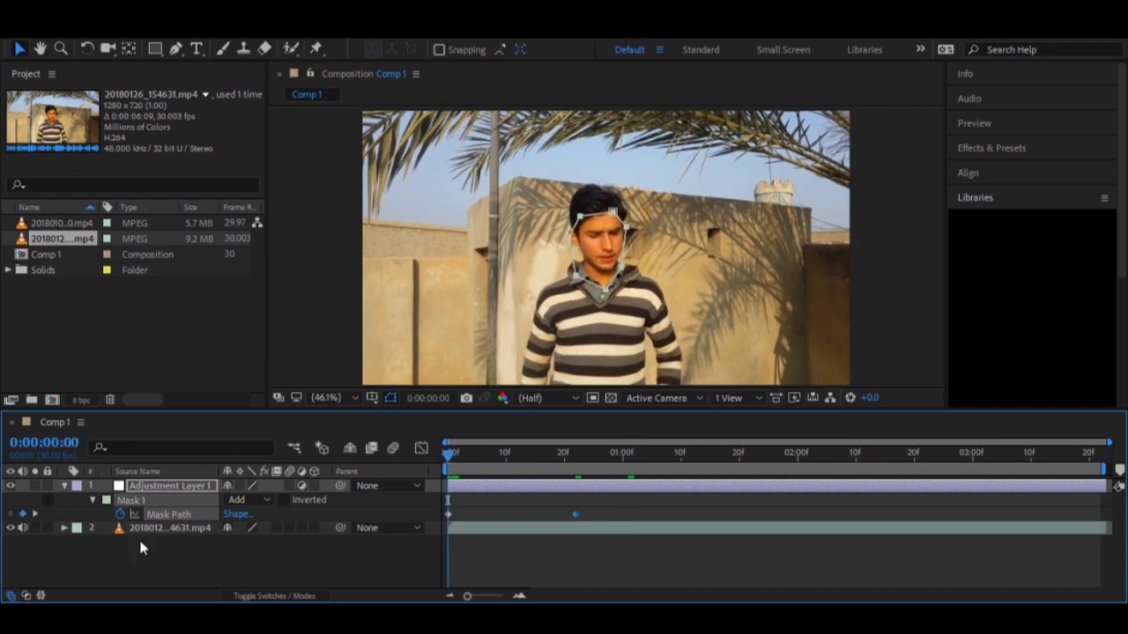
Remove the manual Mask Path keyframes and start Face Tracking (Outline Only) for Mask 1.
click(121, 514)
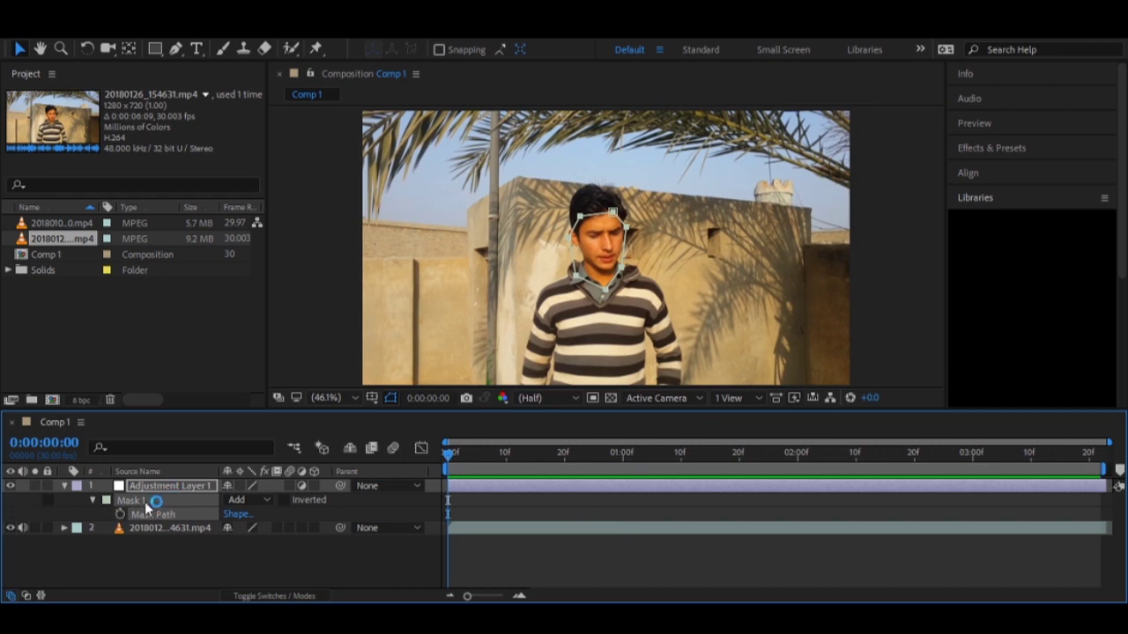
click(607, 248)
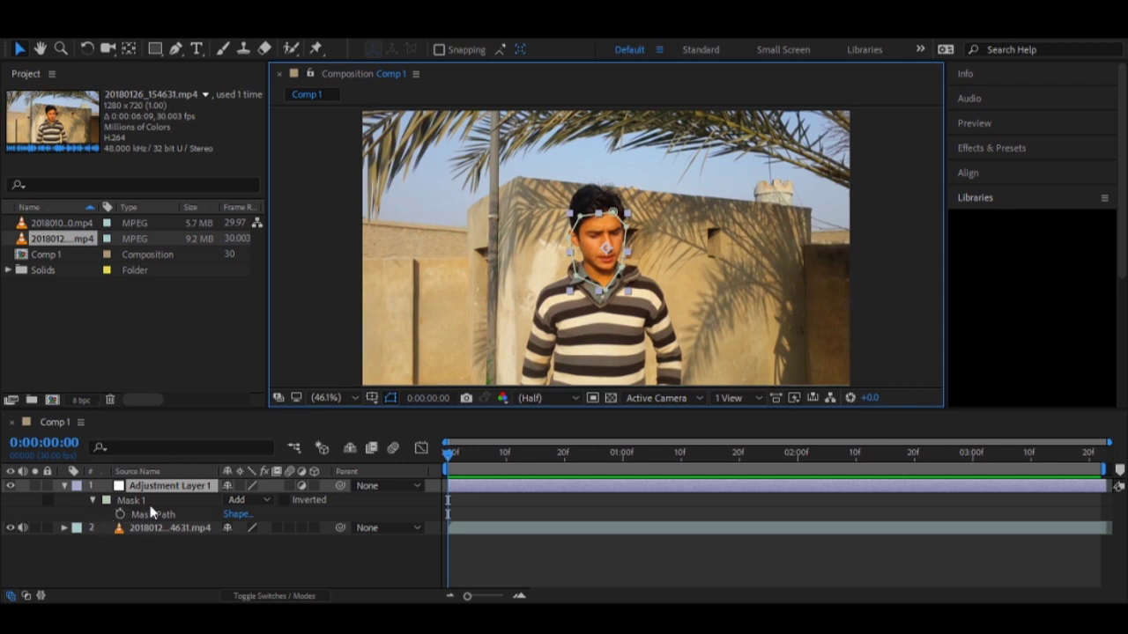
click(142, 502)
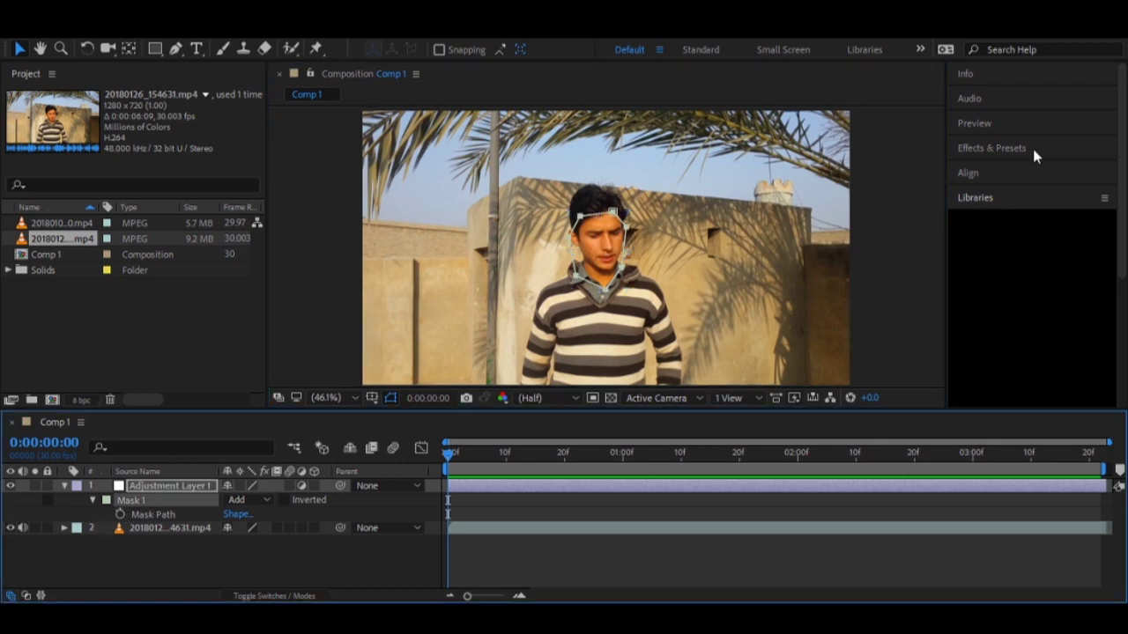
click(967, 201)
click(985, 275)
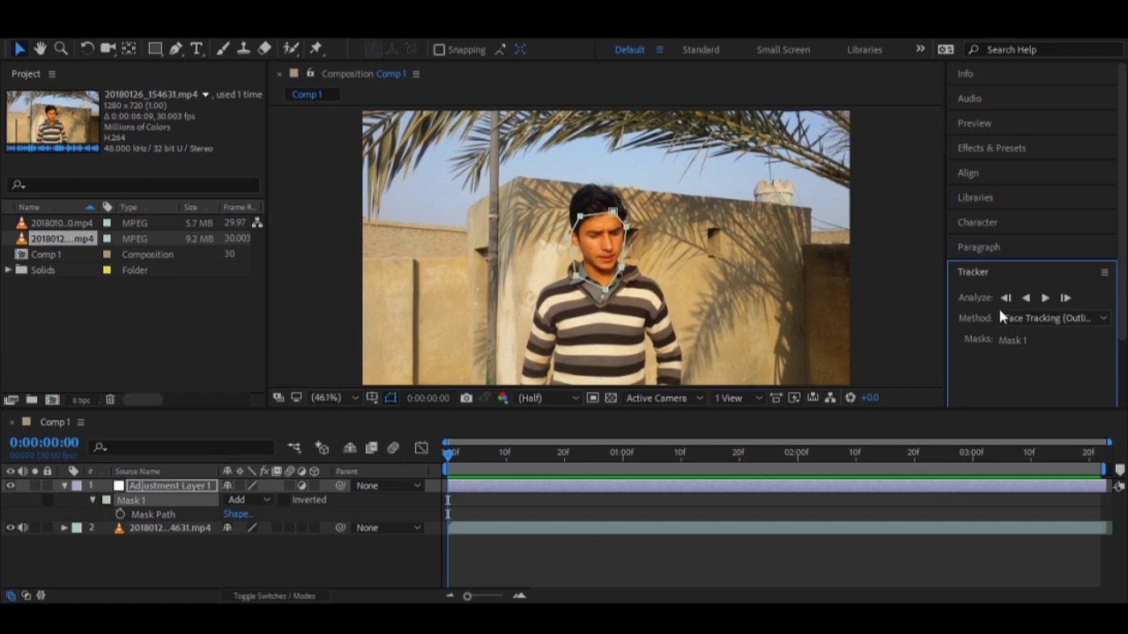
click(1050, 319)
click(1045, 318)
click(1027, 384)
click(693, 303)
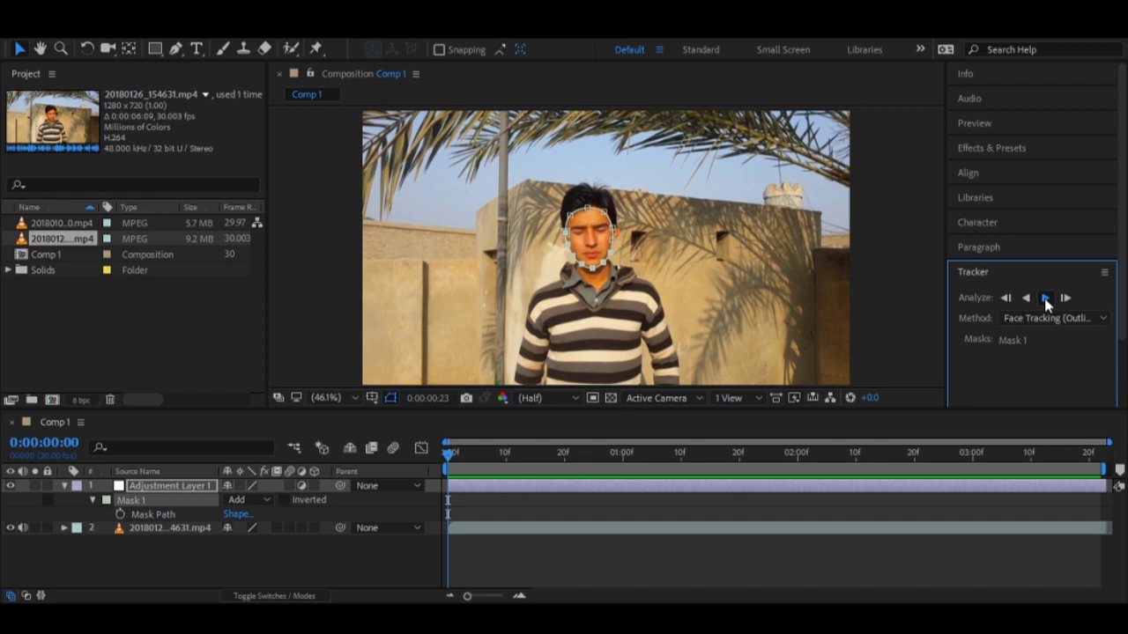
Track Mask 1's face outline forward through the rest of the clip.
click(1044, 298)
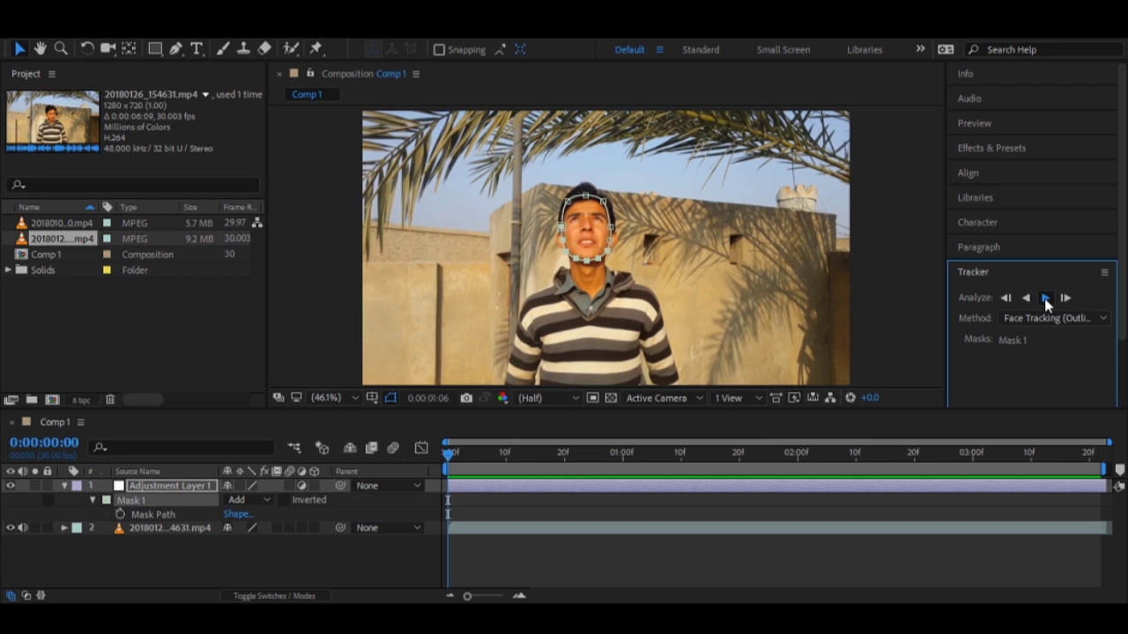
click(1044, 298)
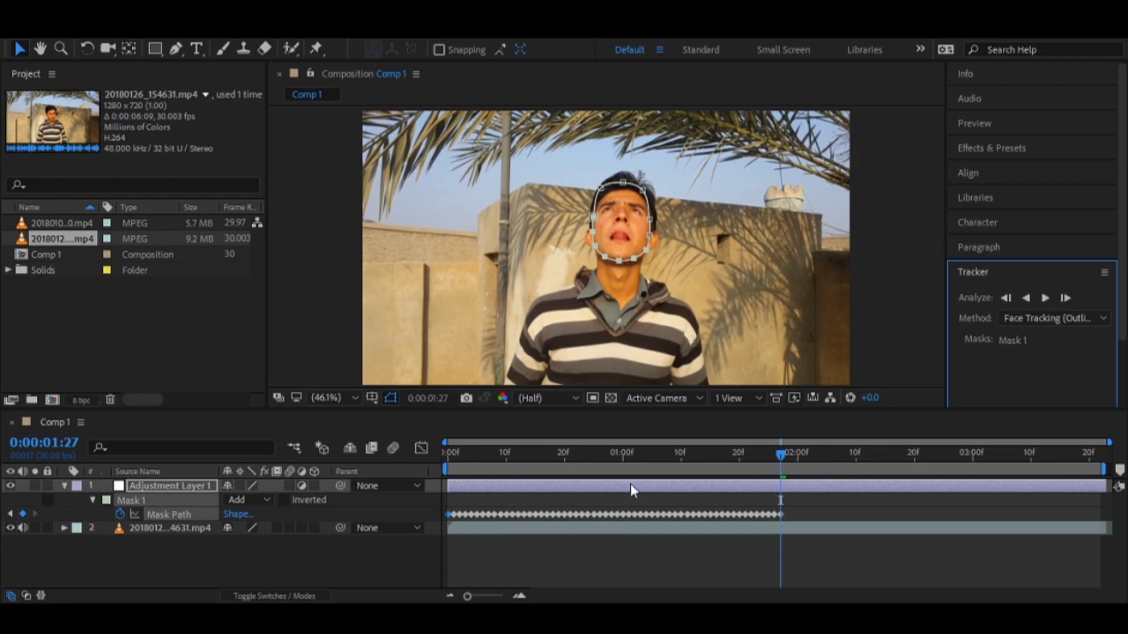
click(1045, 300)
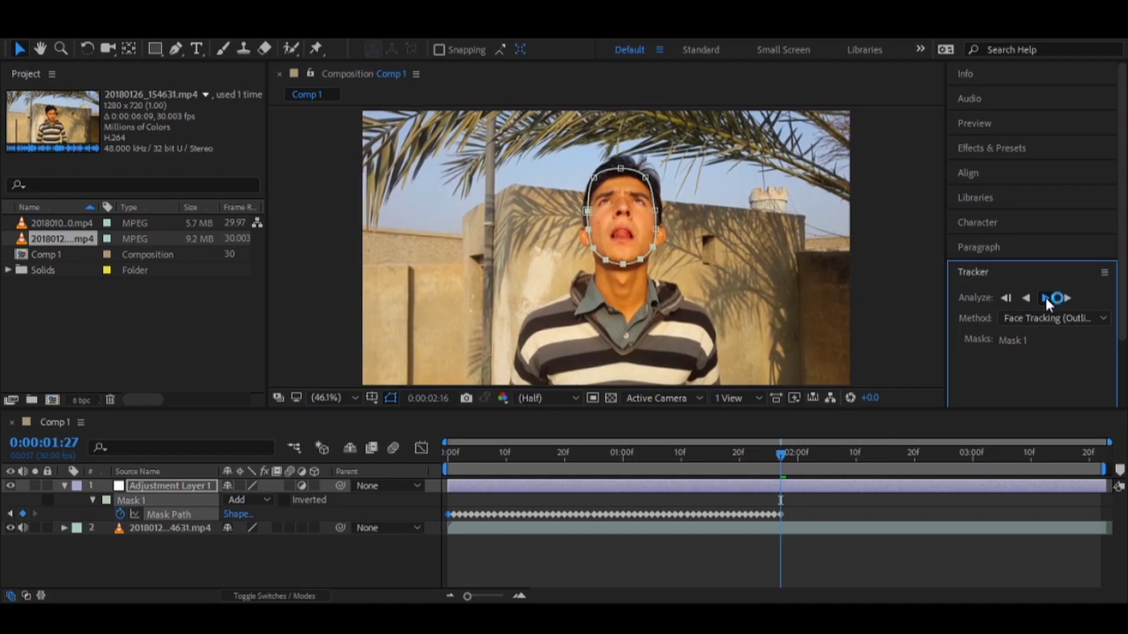
click(1046, 300)
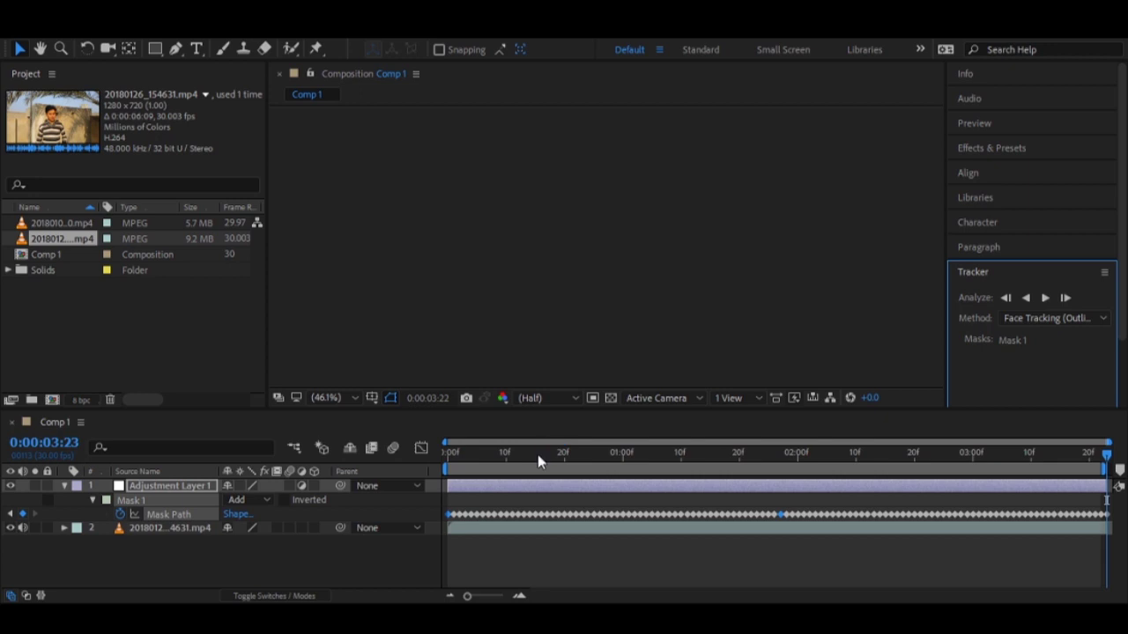
Review the track at frame 13 and the one-second mark, then select all Mask Path keyframes.
drag(537, 455, 525, 460)
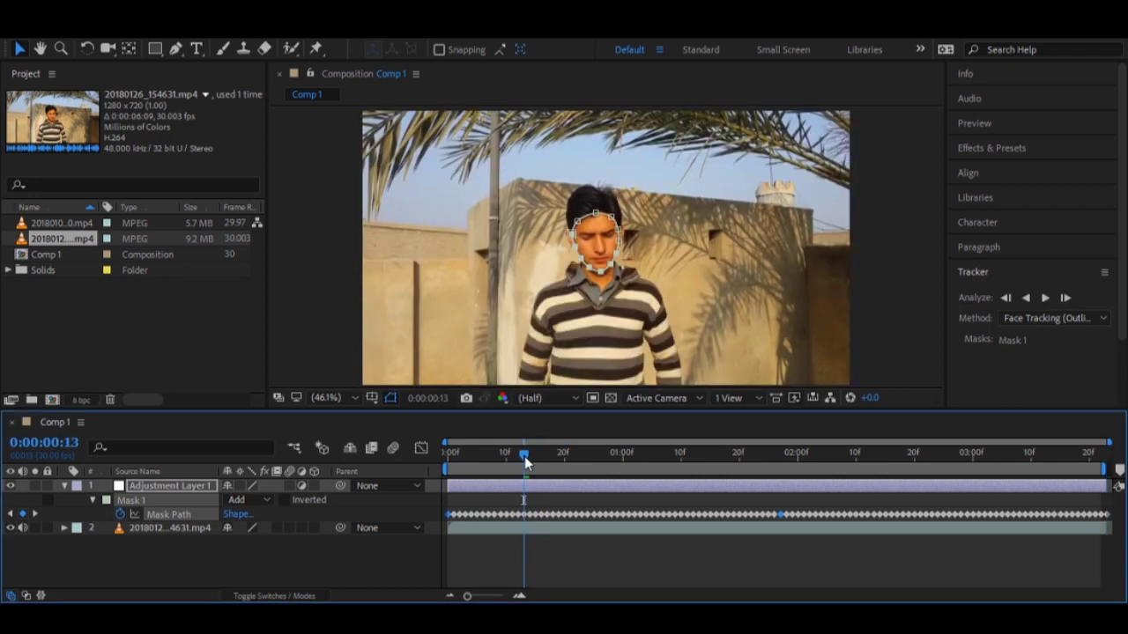
click(622, 458)
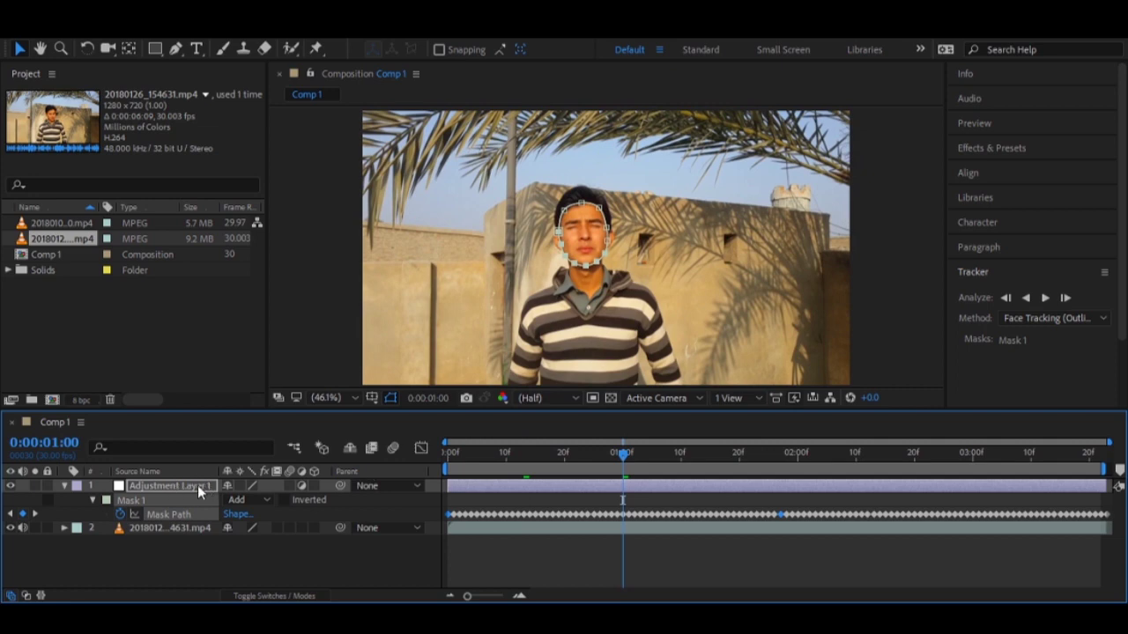
click(144, 499)
click(161, 516)
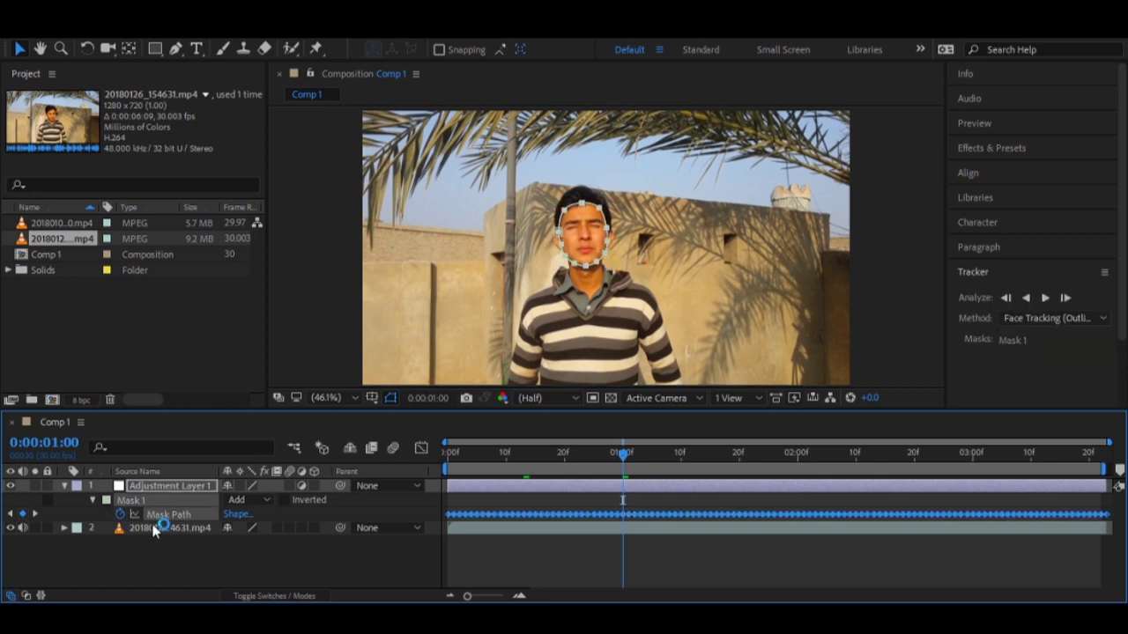
Preview the masked face from frame 11, then return to the first frame.
click(158, 530)
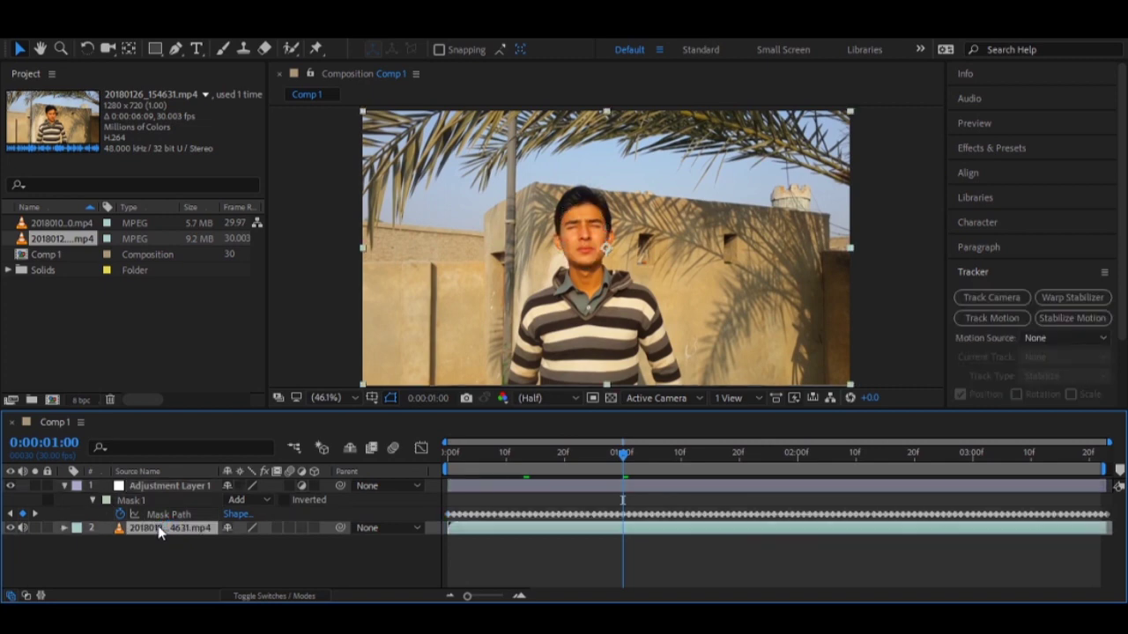
click(159, 529)
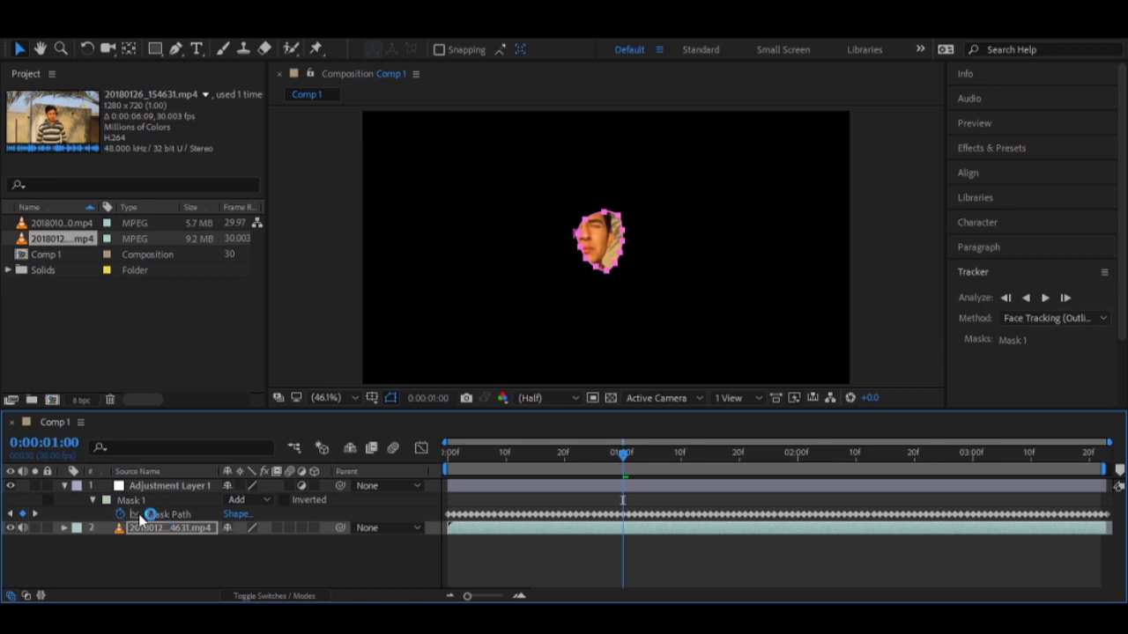
click(512, 456)
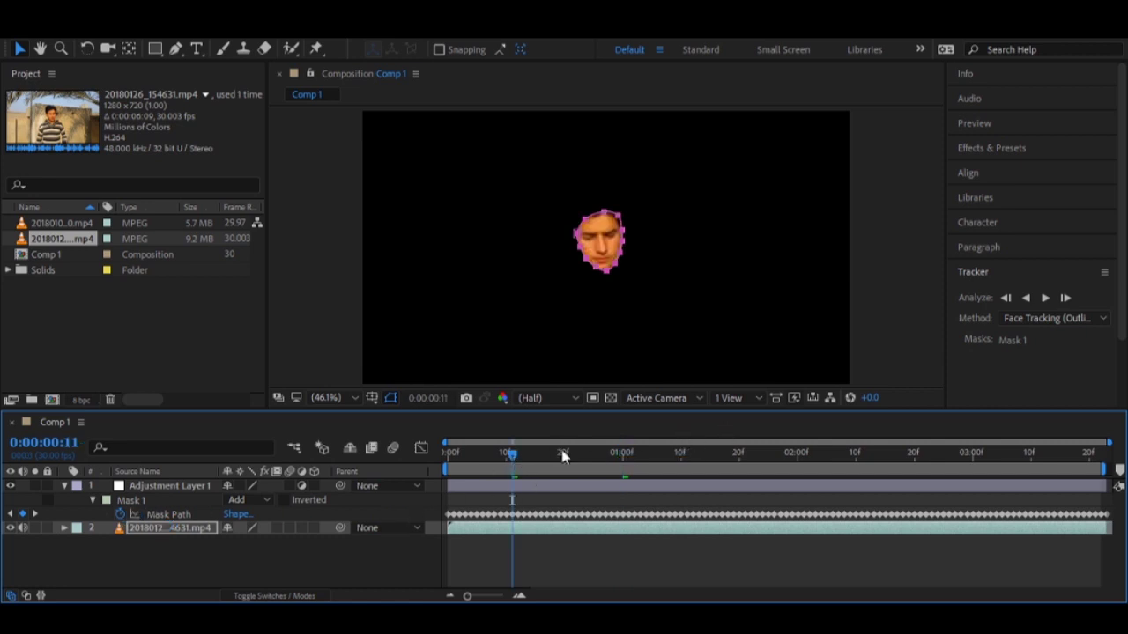
click(359, 545)
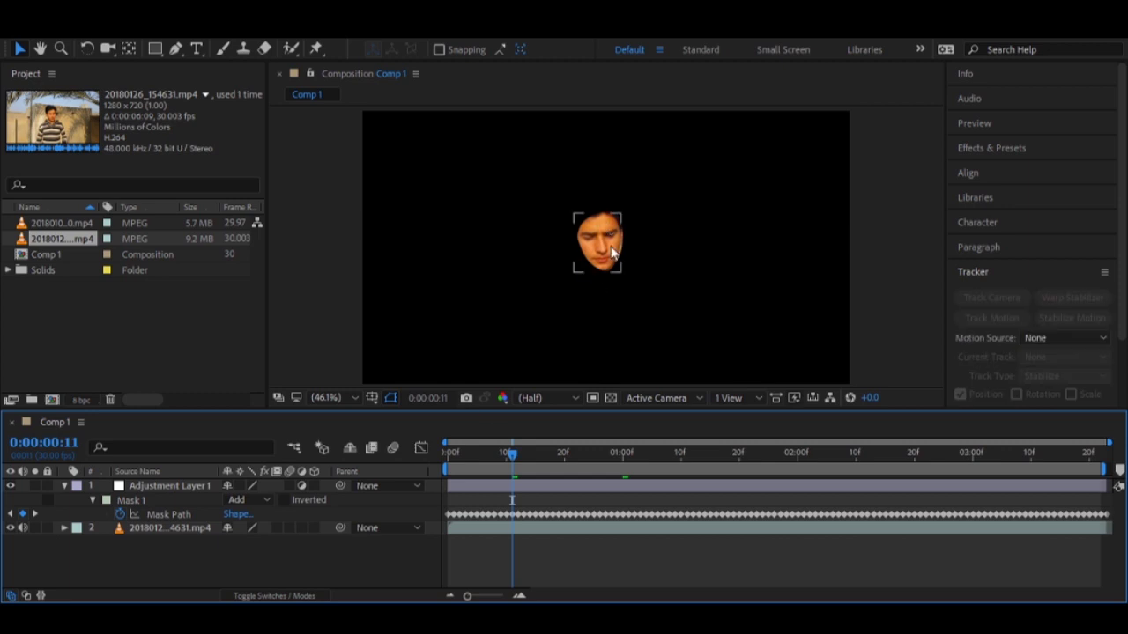
key(space)
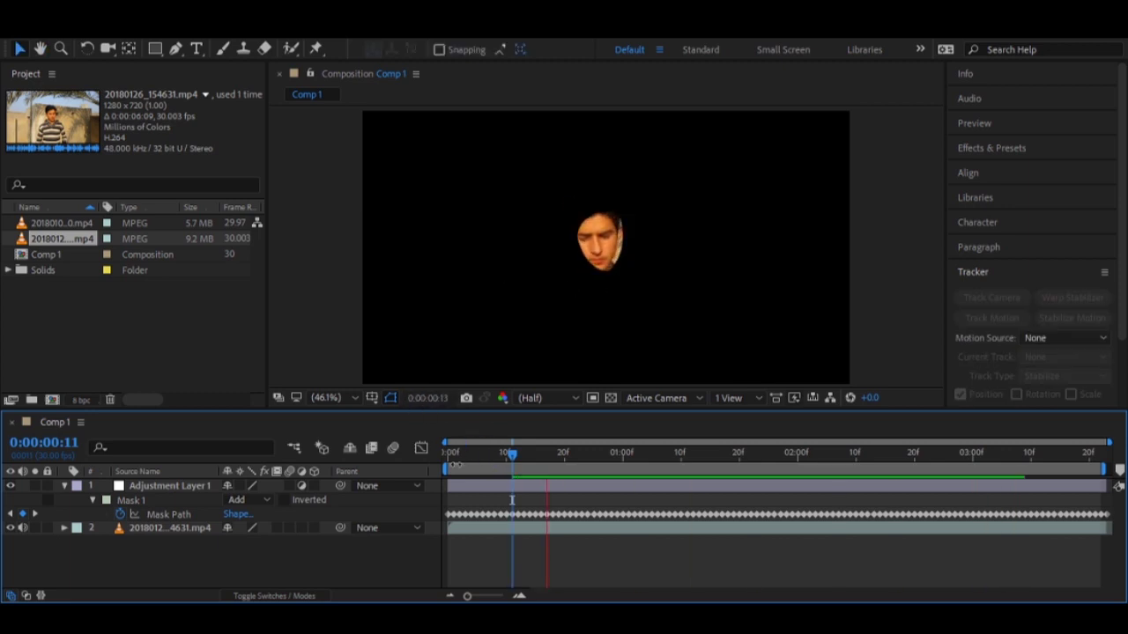
key(space)
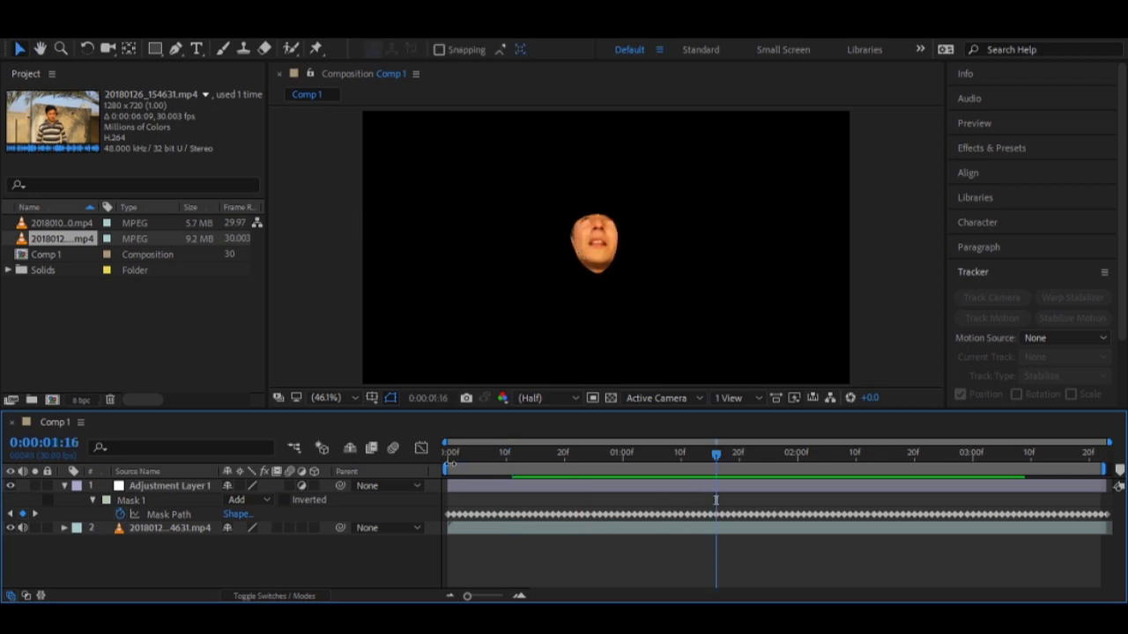
click(448, 454)
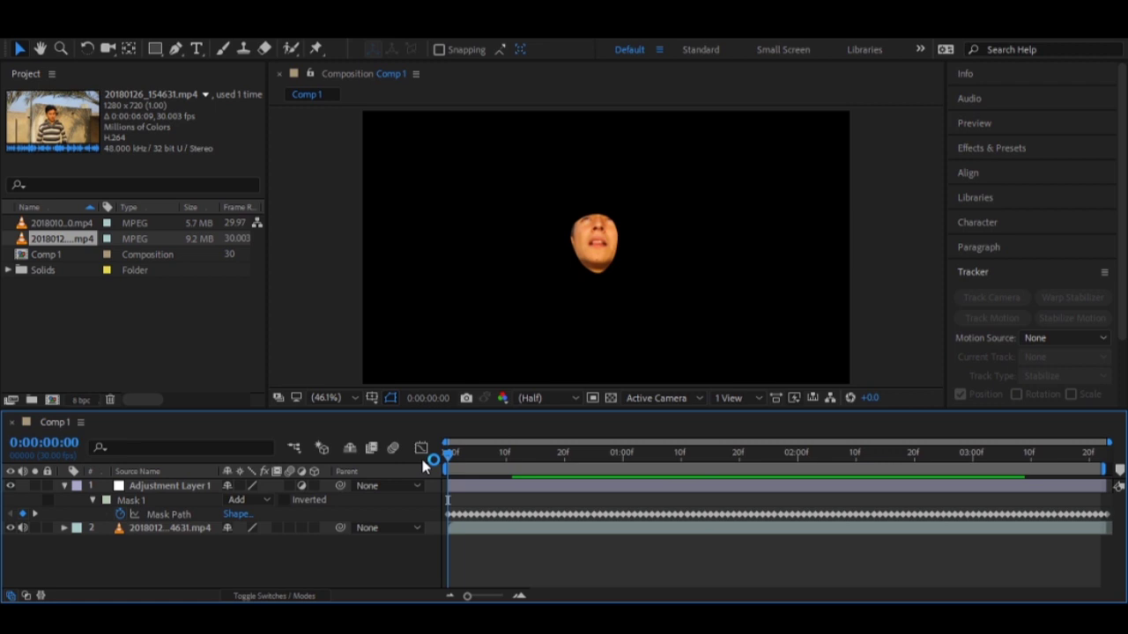
Reveal the video layer's masks and delete its stray Mask 1.
click(167, 487)
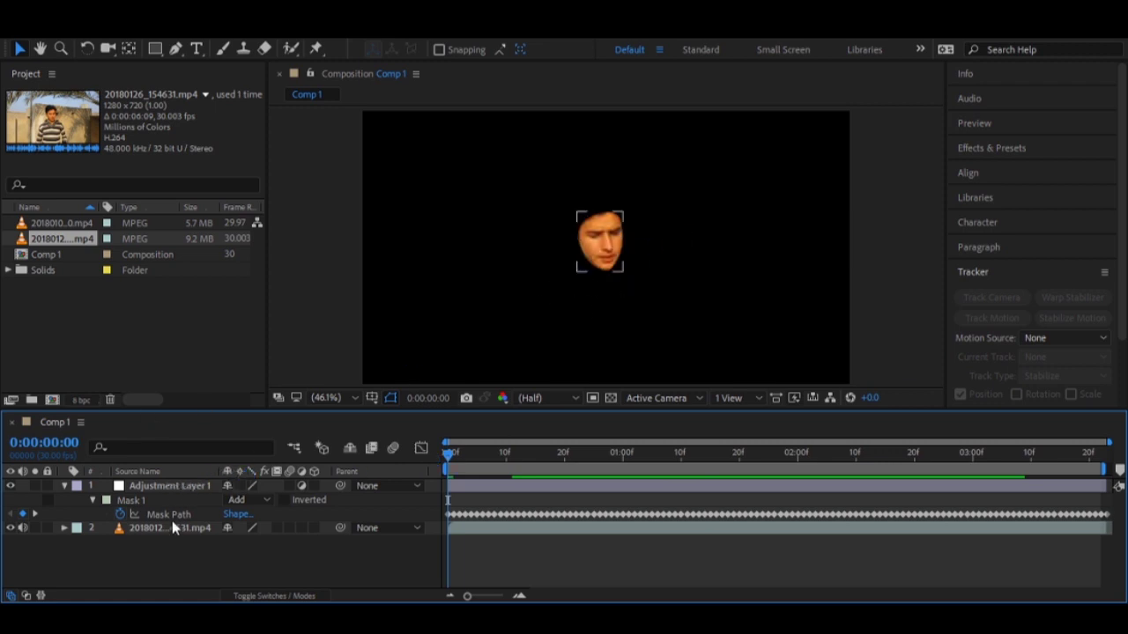
click(144, 530)
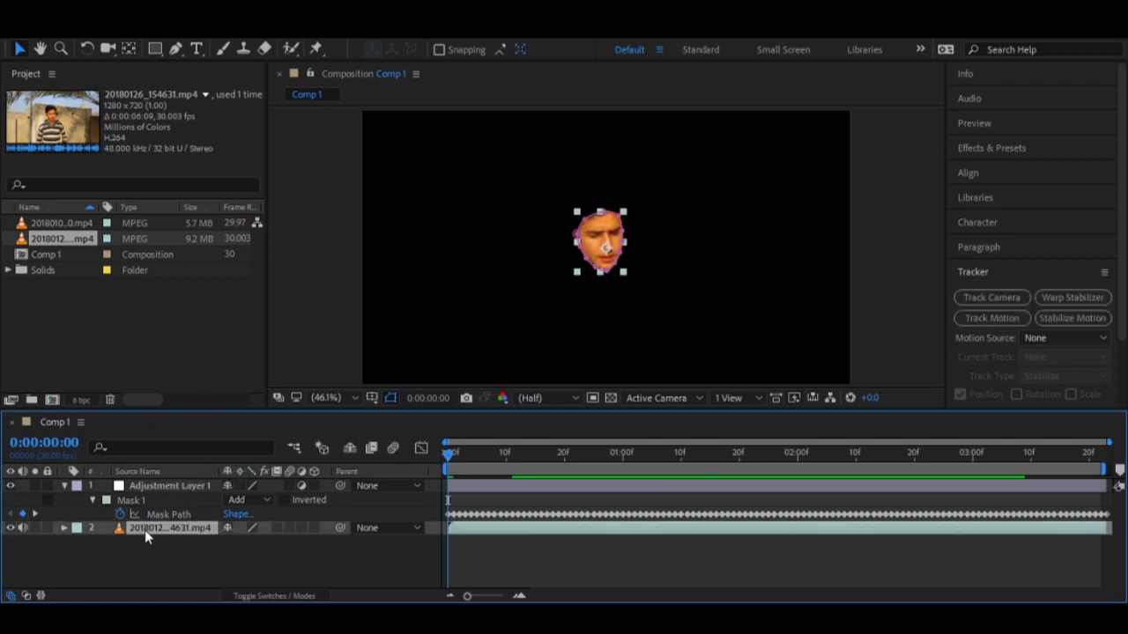
key(m)
click(139, 541)
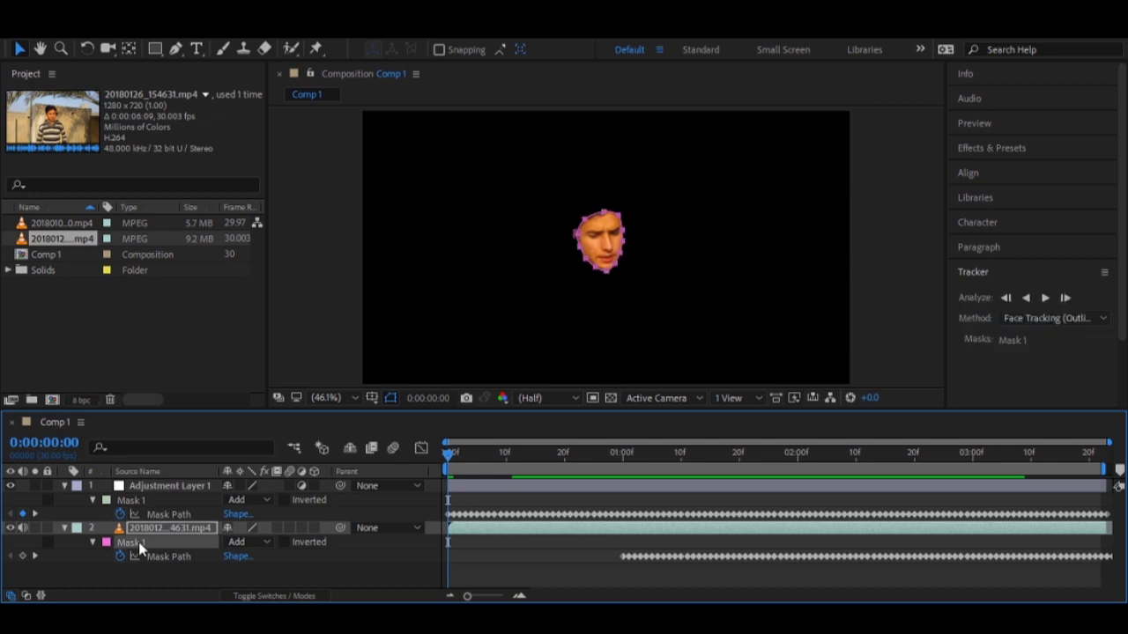
key(Delete)
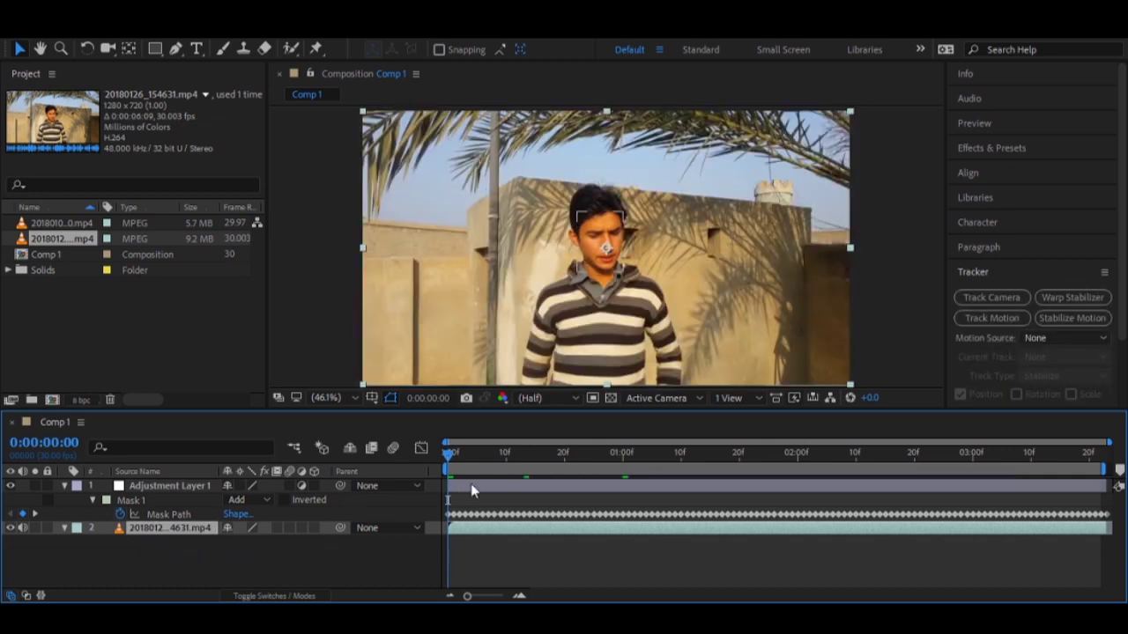
Select Adjustment Layer 1, preview up to 0:00:01:10, and return to the first frame.
click(489, 487)
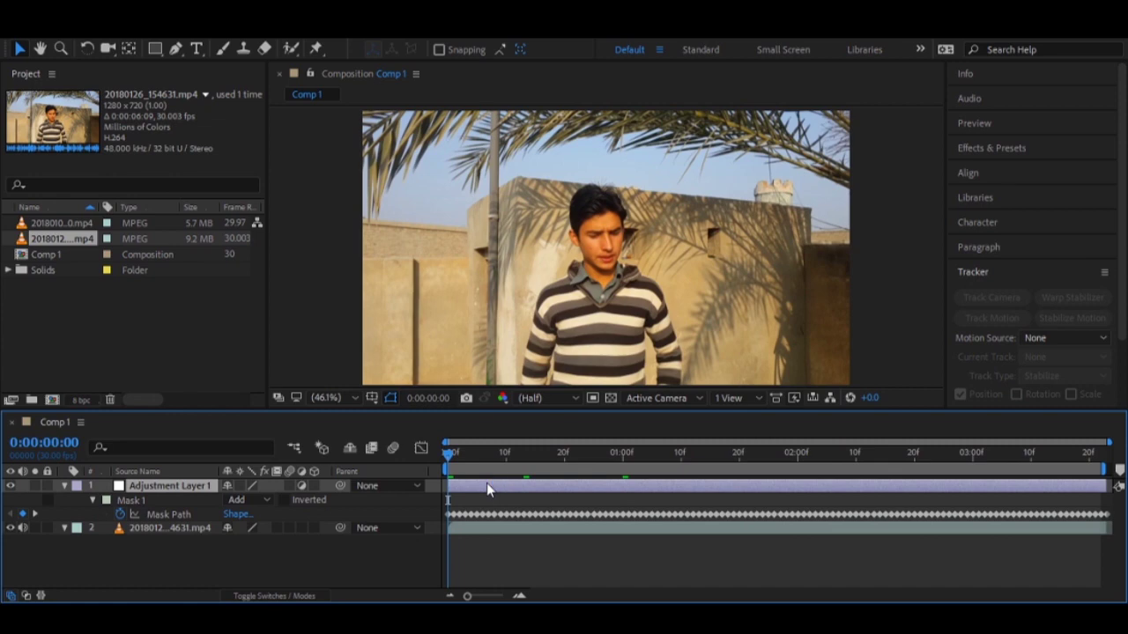
key(space)
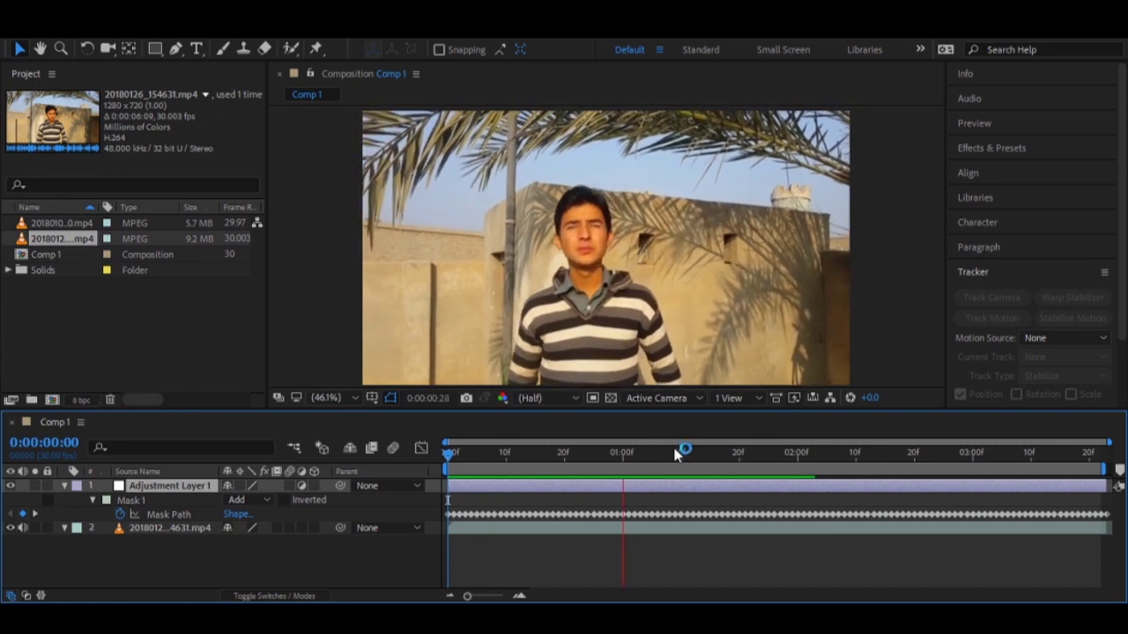
click(678, 452)
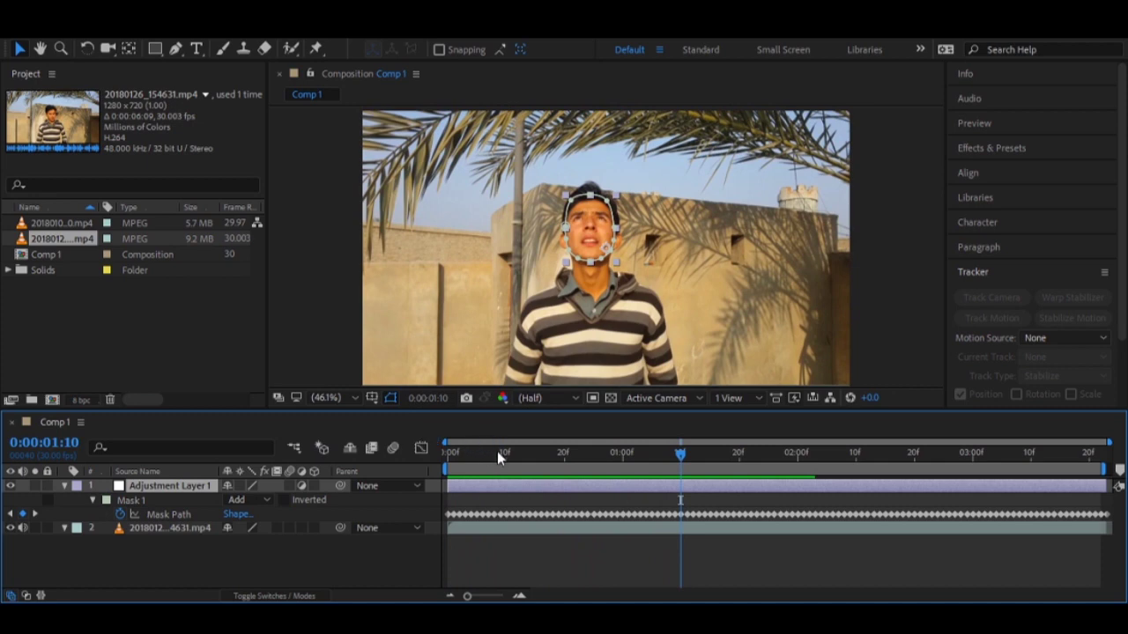
key(Home)
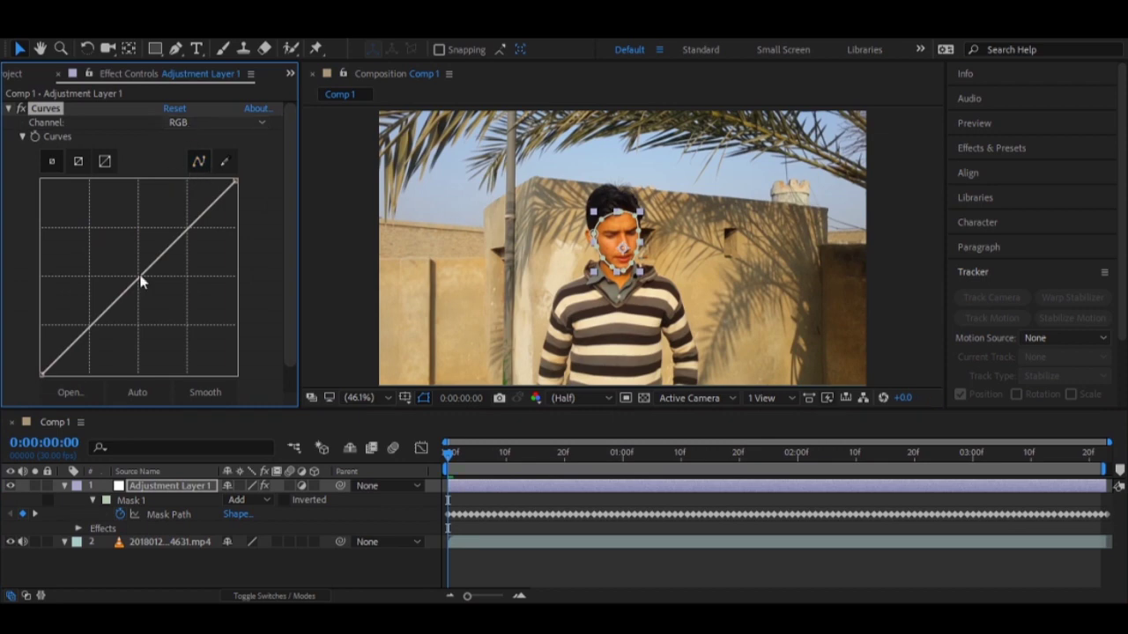
Bow the Red curve down, Blue up, and sag Green down to tint the face magenta.
key(Down)
drag(139, 275, 156, 299)
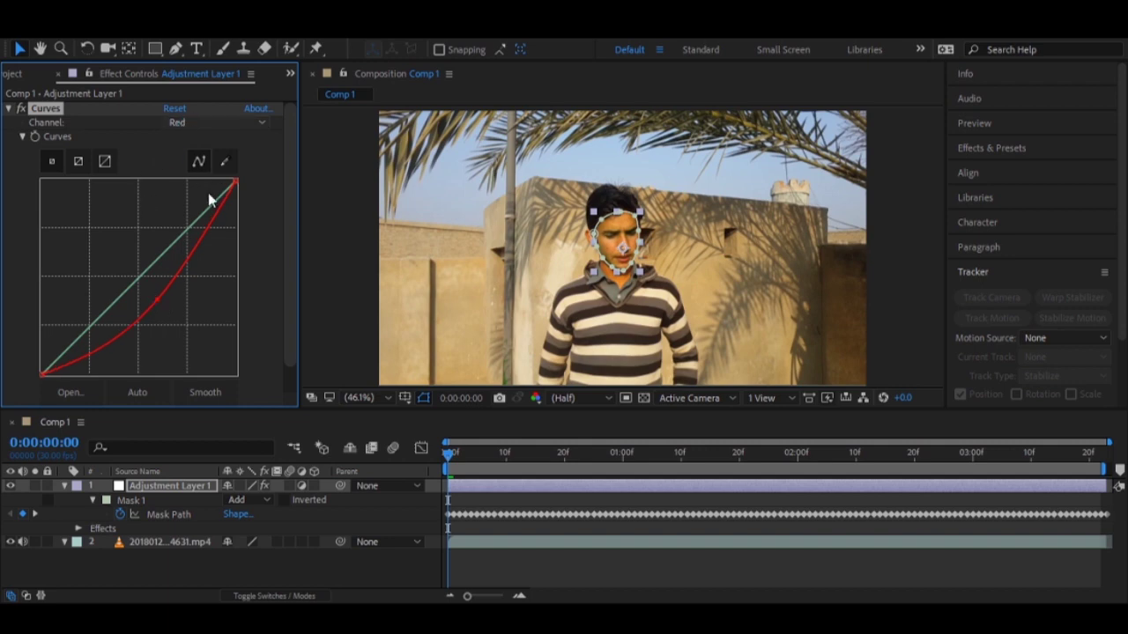
key(Down)
key(Down)
drag(137, 276, 115, 248)
click(206, 184)
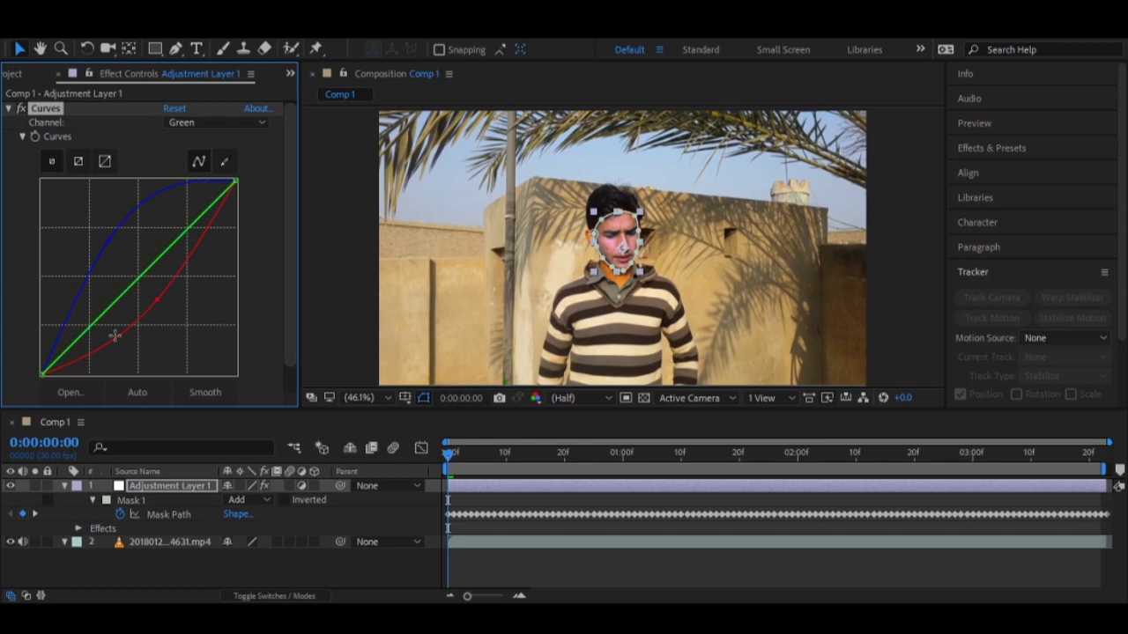
drag(137, 278, 167, 307)
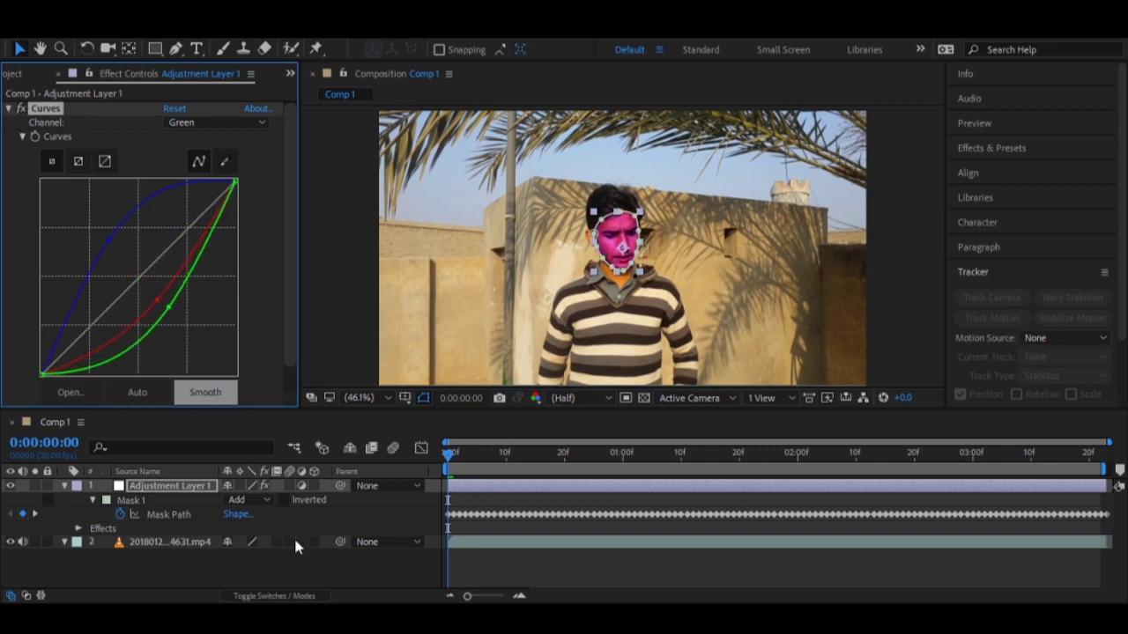
click(315, 583)
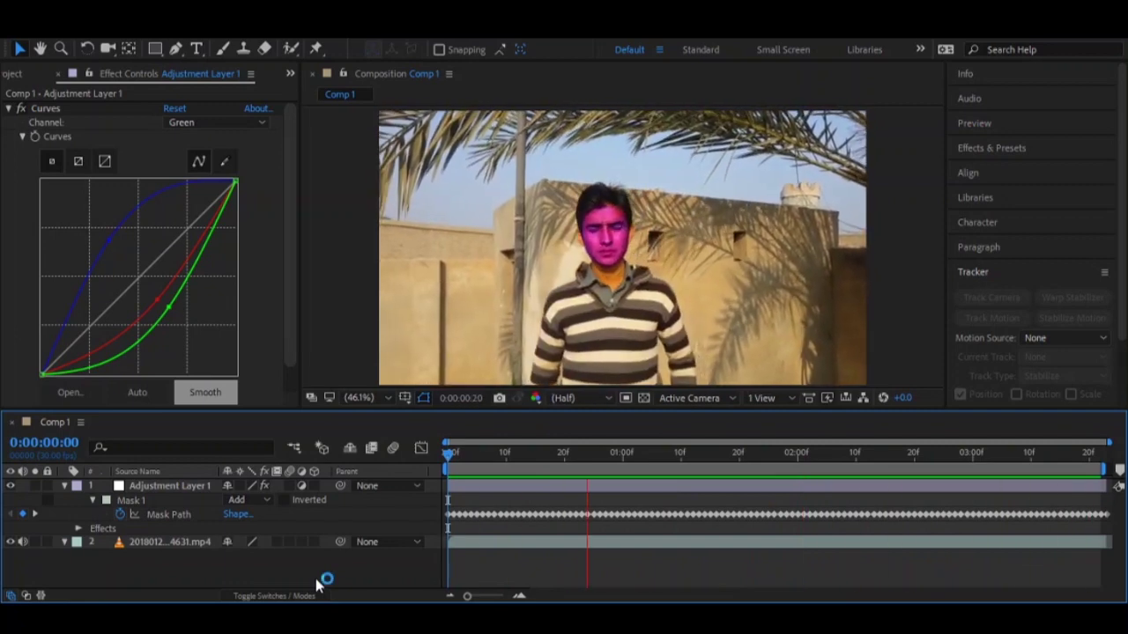
key(space)
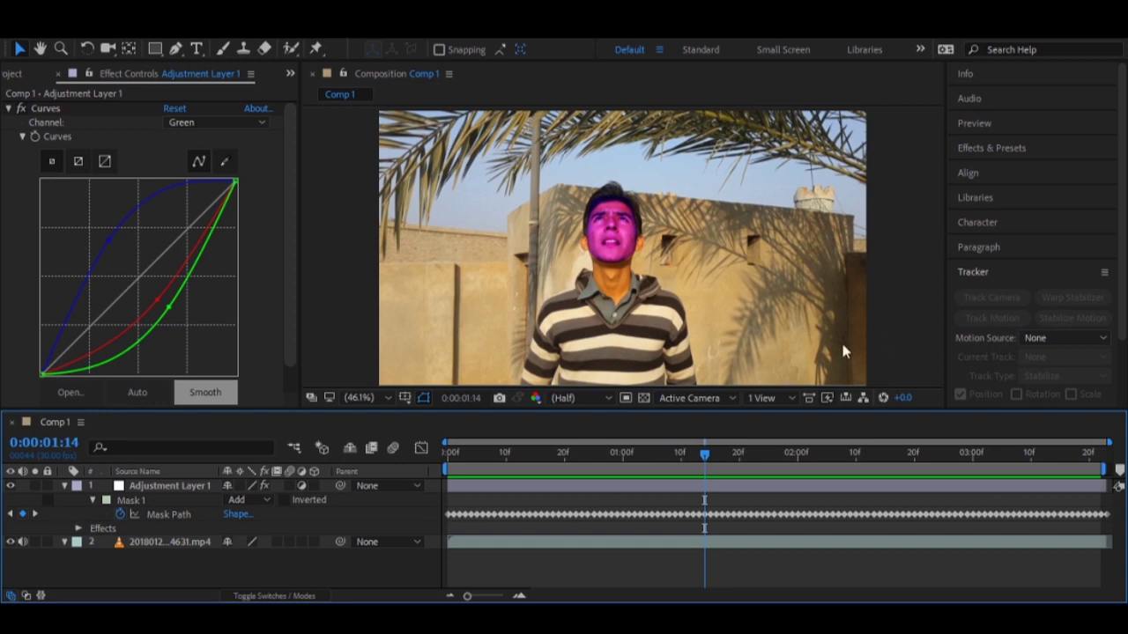
click(166, 513)
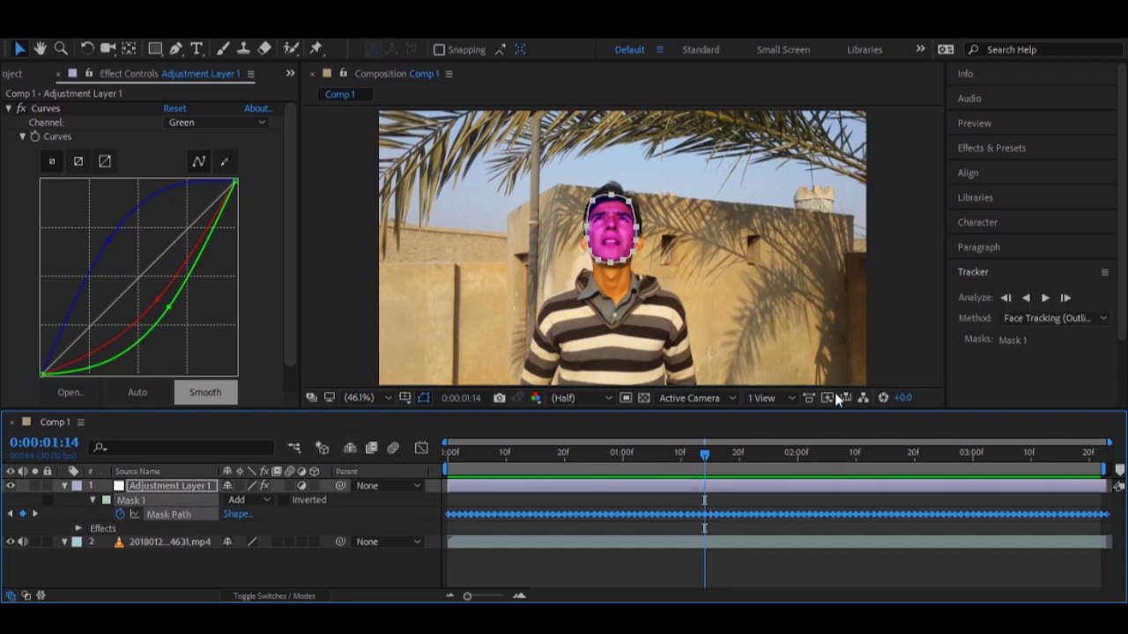
click(1029, 324)
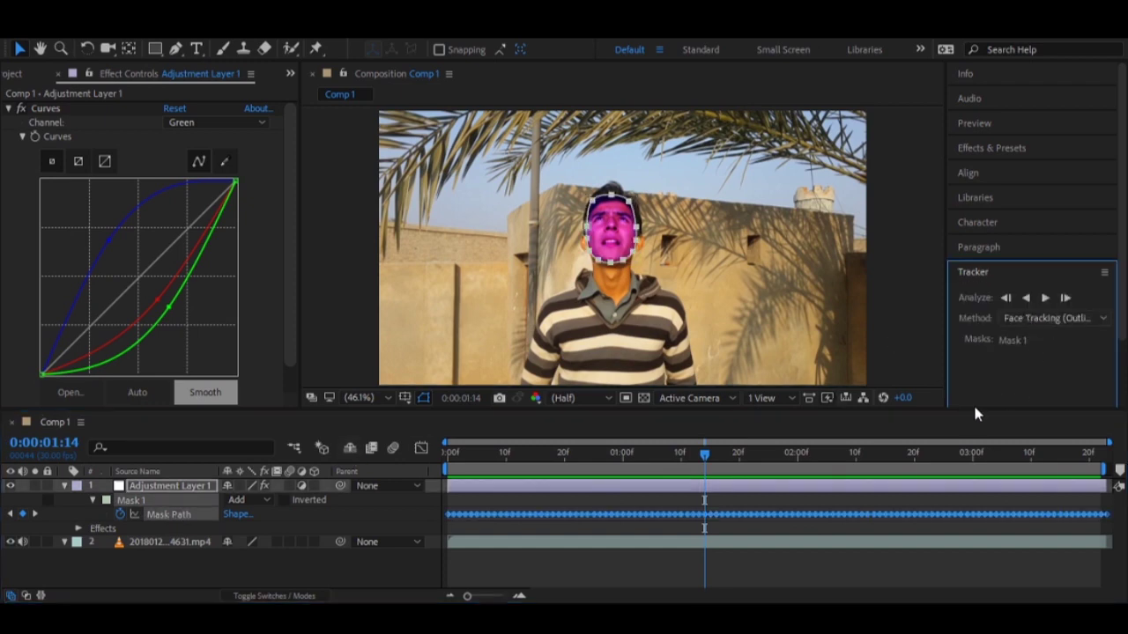
click(353, 567)
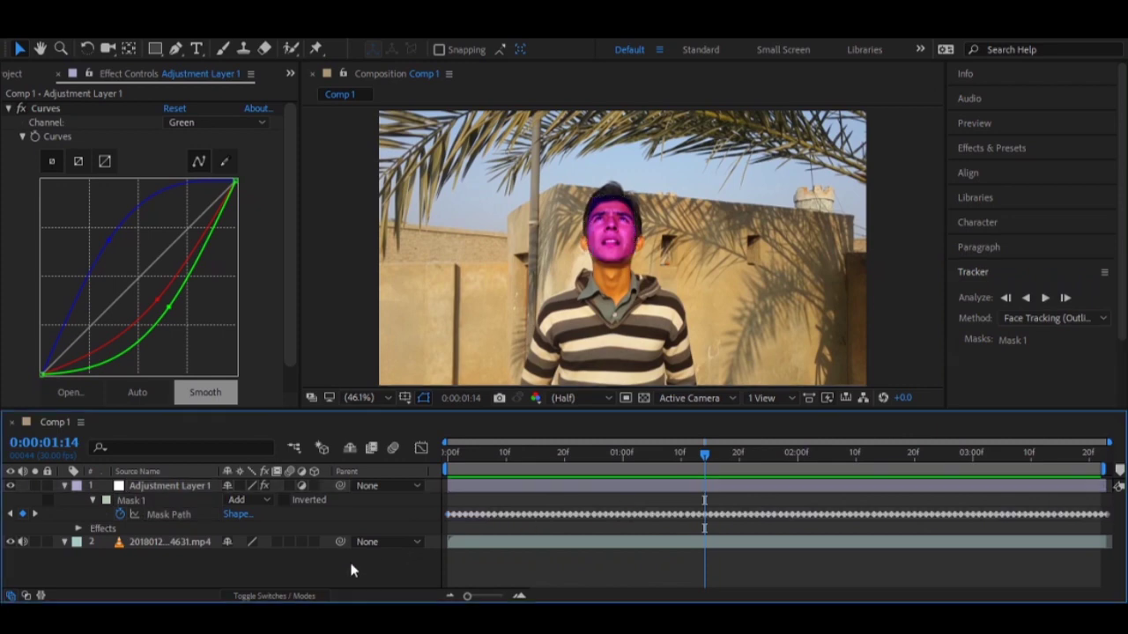